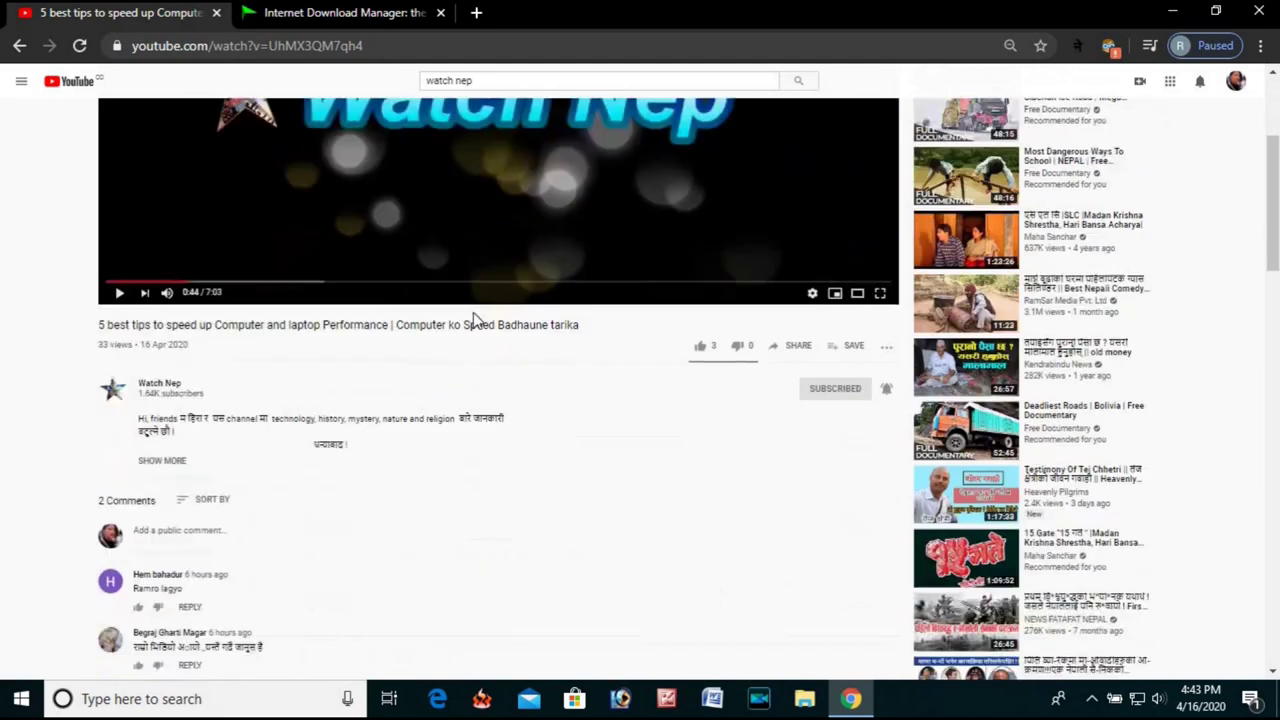
- Expand the video description, open the Internet Download Manager link and download the installer from its website
click(218, 439)
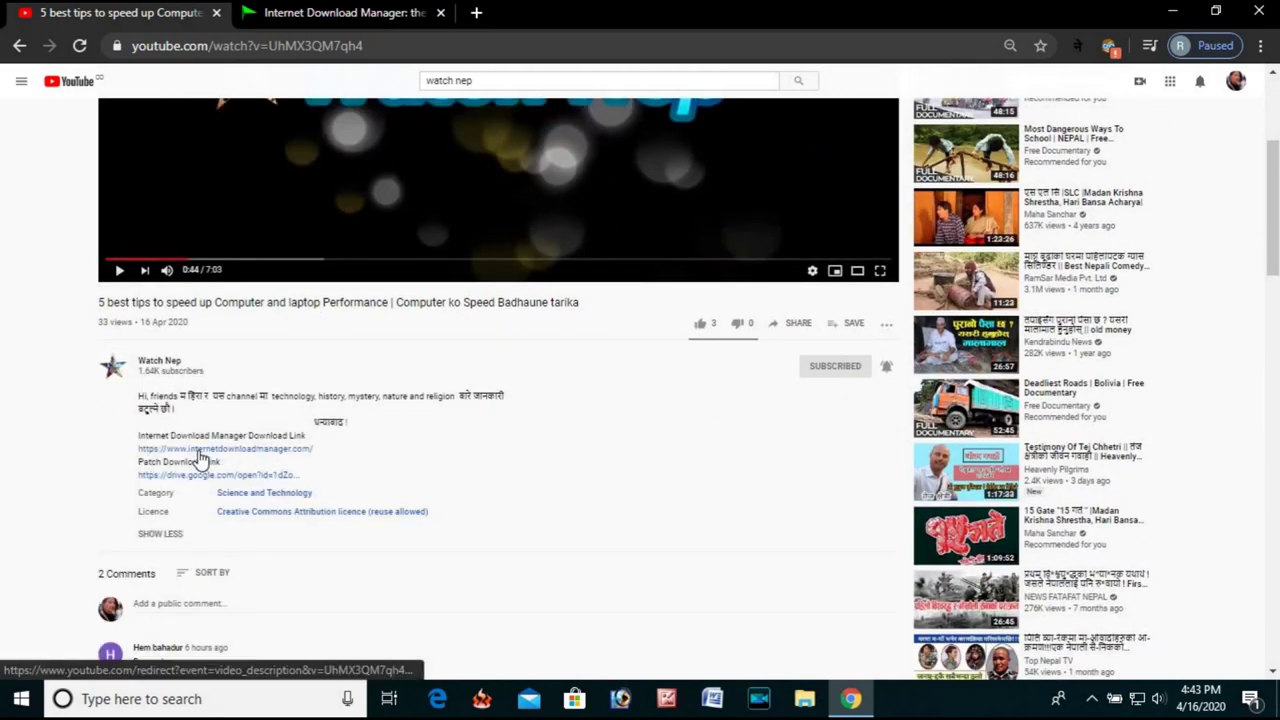
click(246, 450)
scroll(401, 219, down, 1)
scroll(403, 218, down, 1)
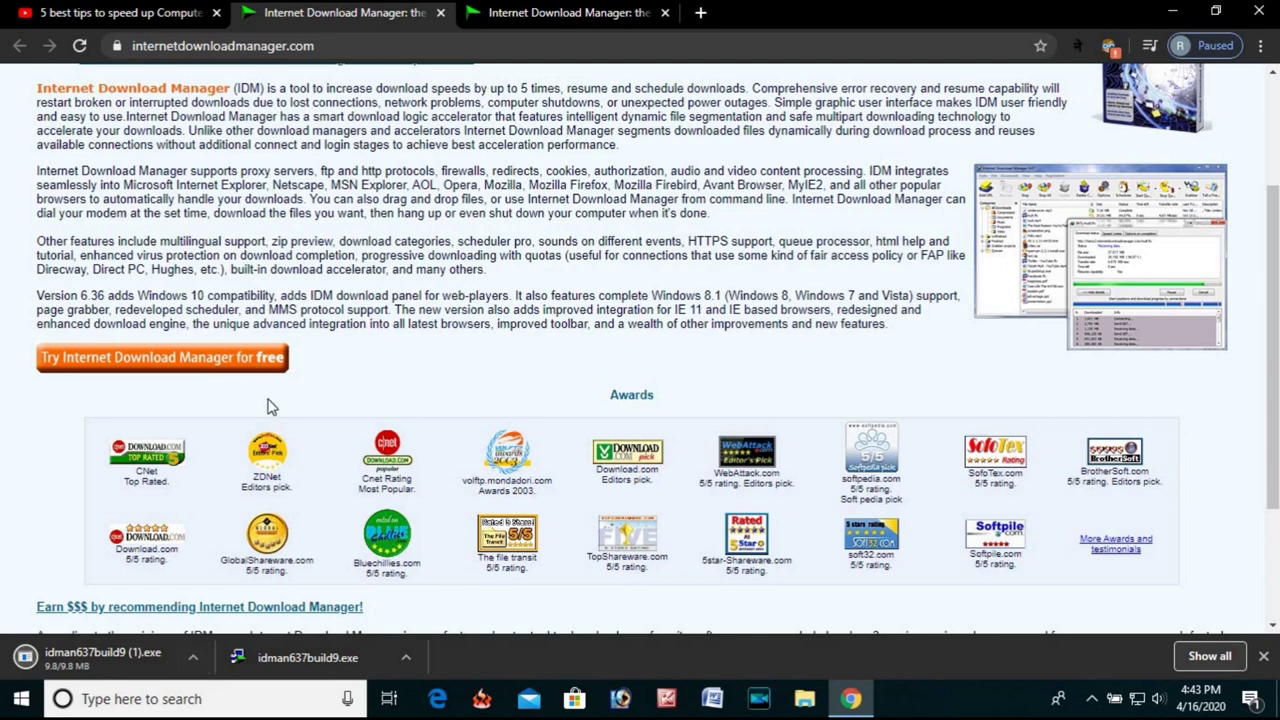
scroll(271, 403, up, 3)
- Return to the YouTube video, open the patch download link and download the IDM 6.35 build 17 zip from Google Drive
click(125, 14)
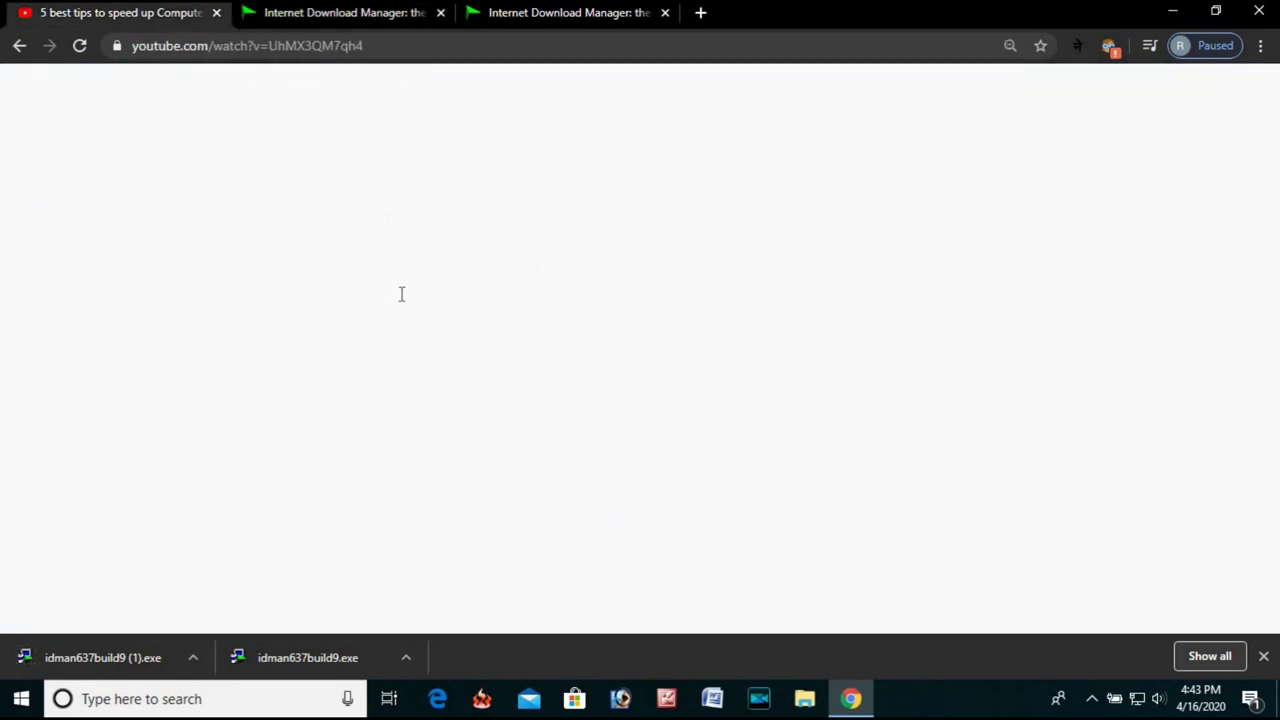
scroll(385, 328, down, 2)
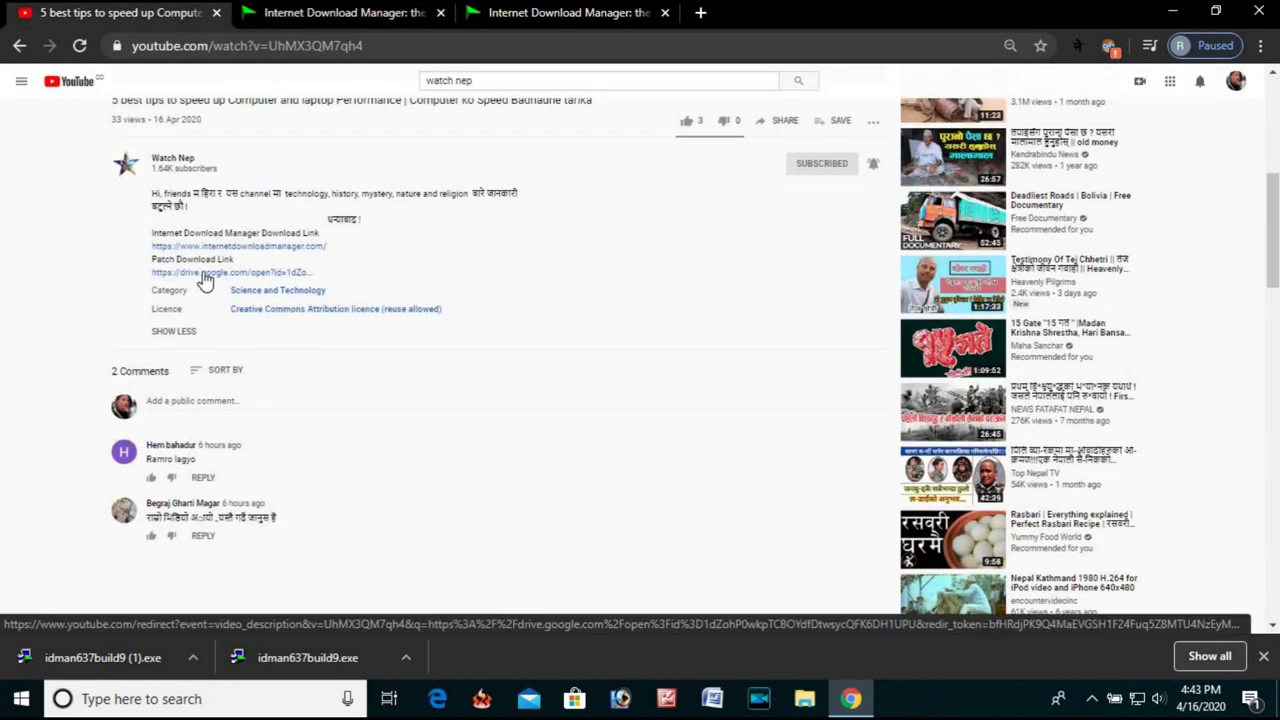
click(200, 273)
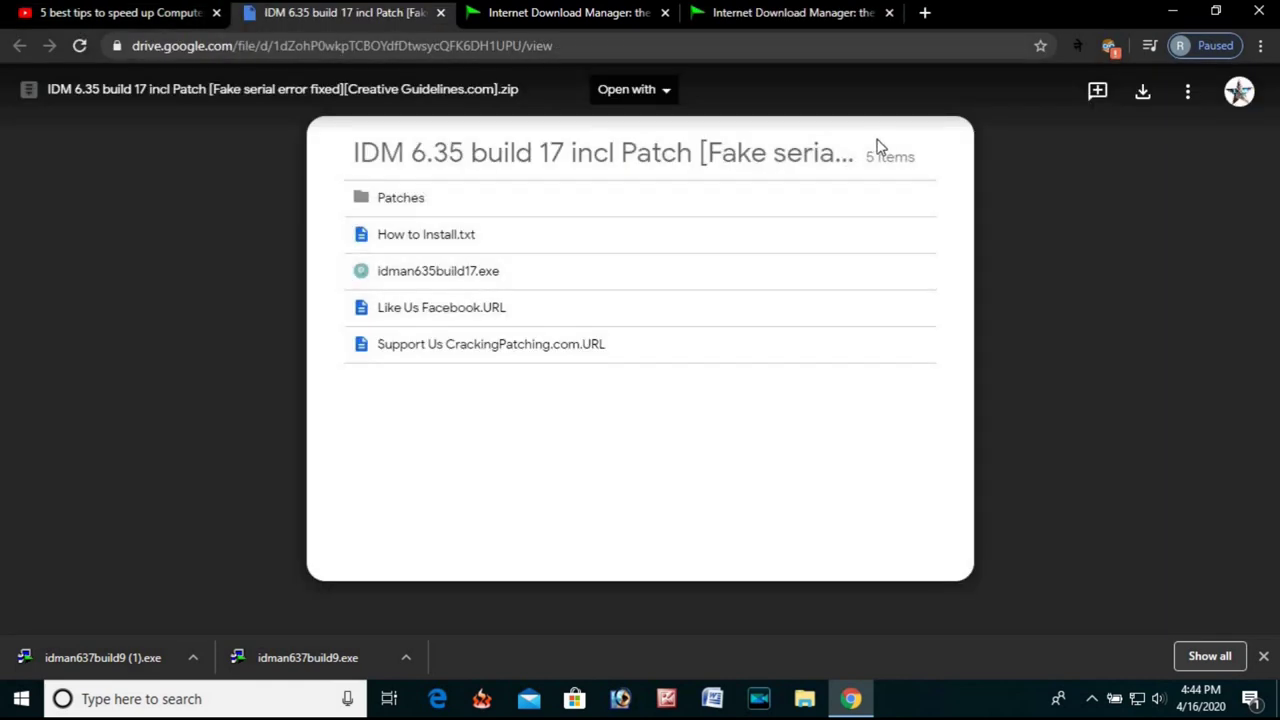
click(1142, 93)
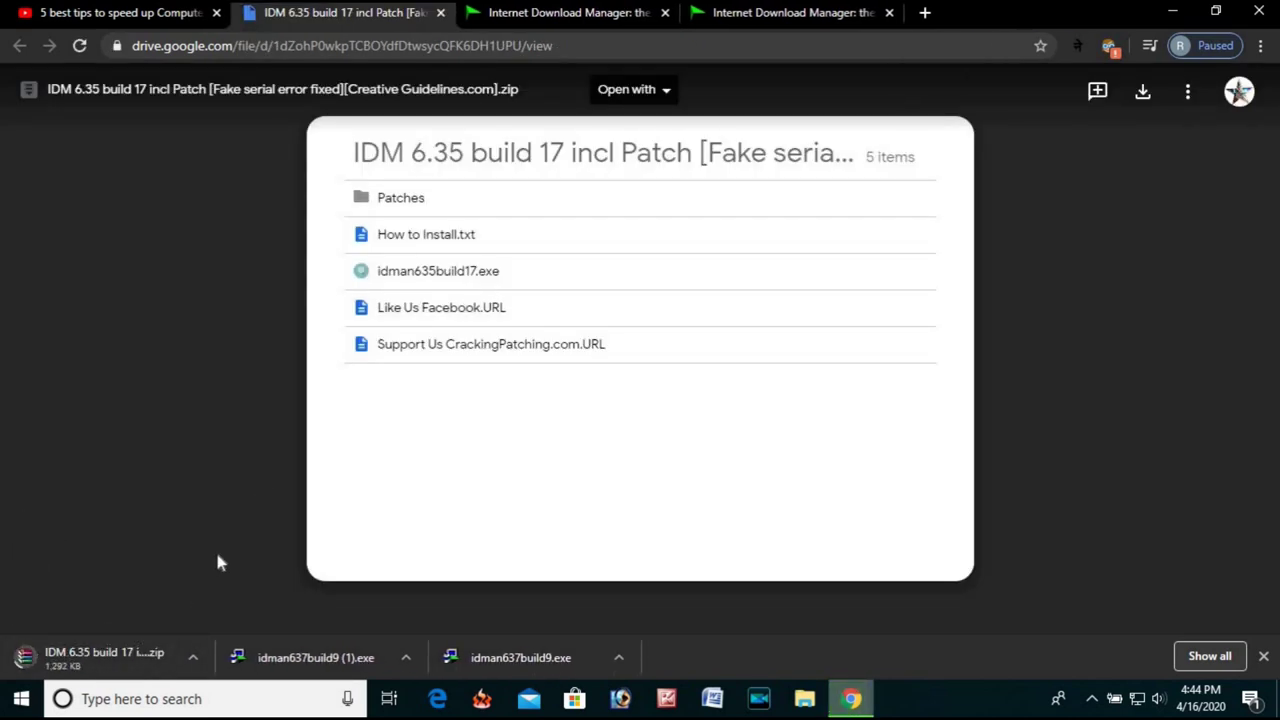
- Show the downloaded IDM 6.35 build 17 zip in the Downloads folder and locate the idman637build9 installer beside it
right_click(85, 657)
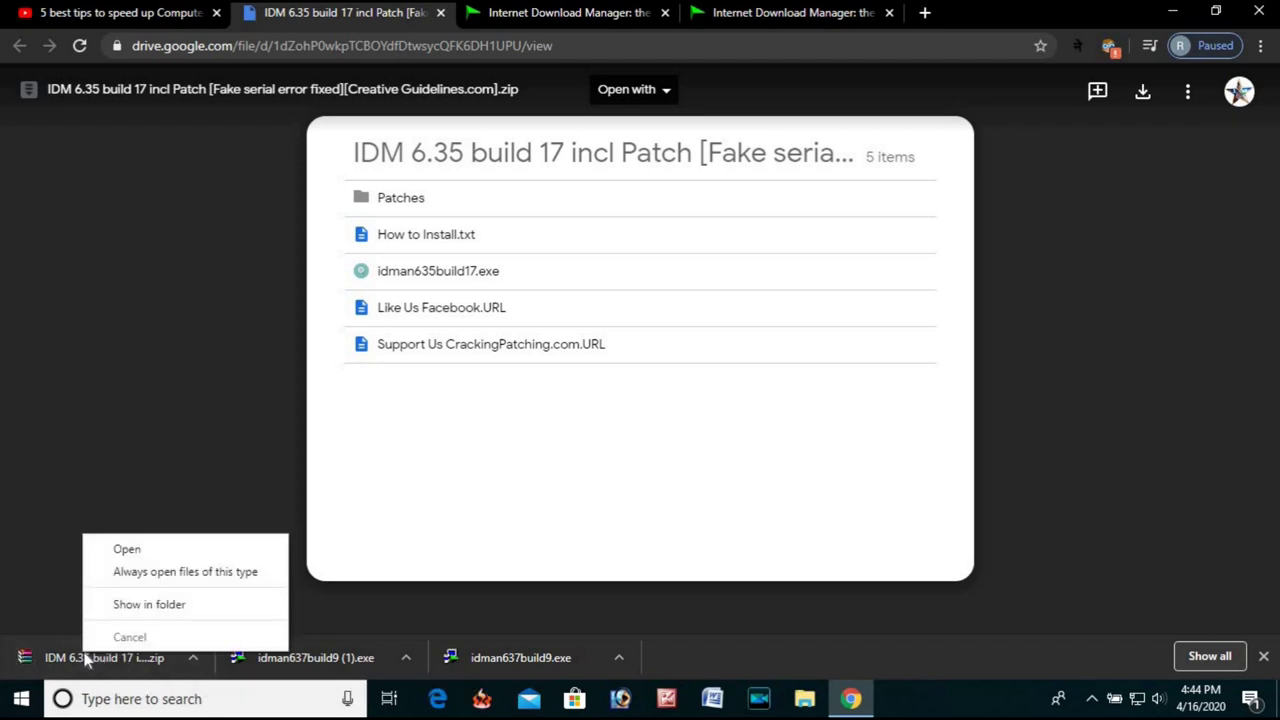
click(150, 605)
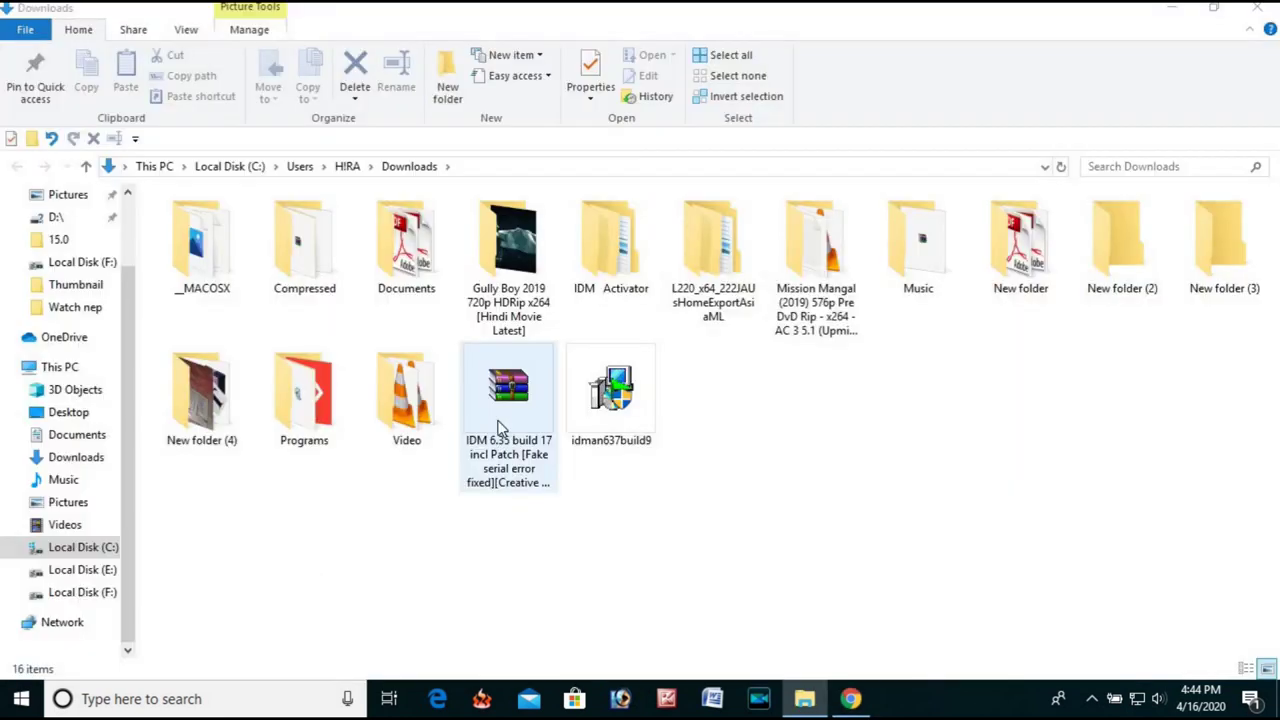
click(515, 433)
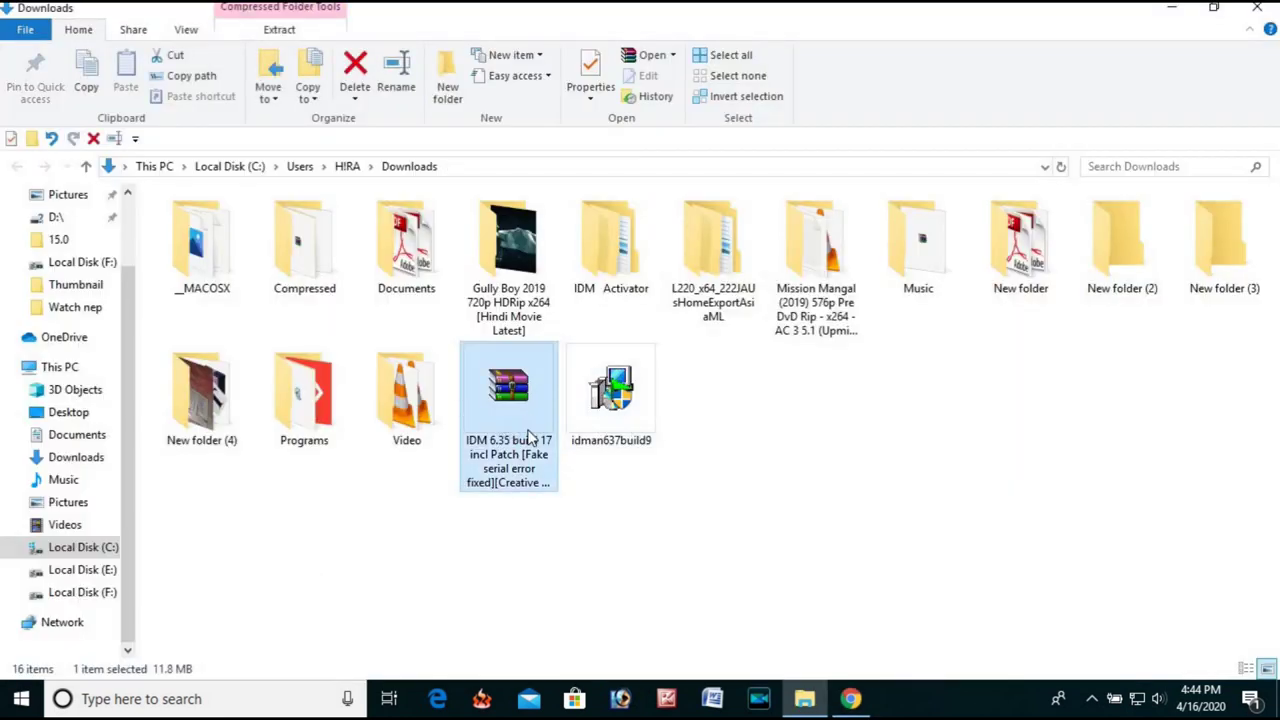
click(610, 425)
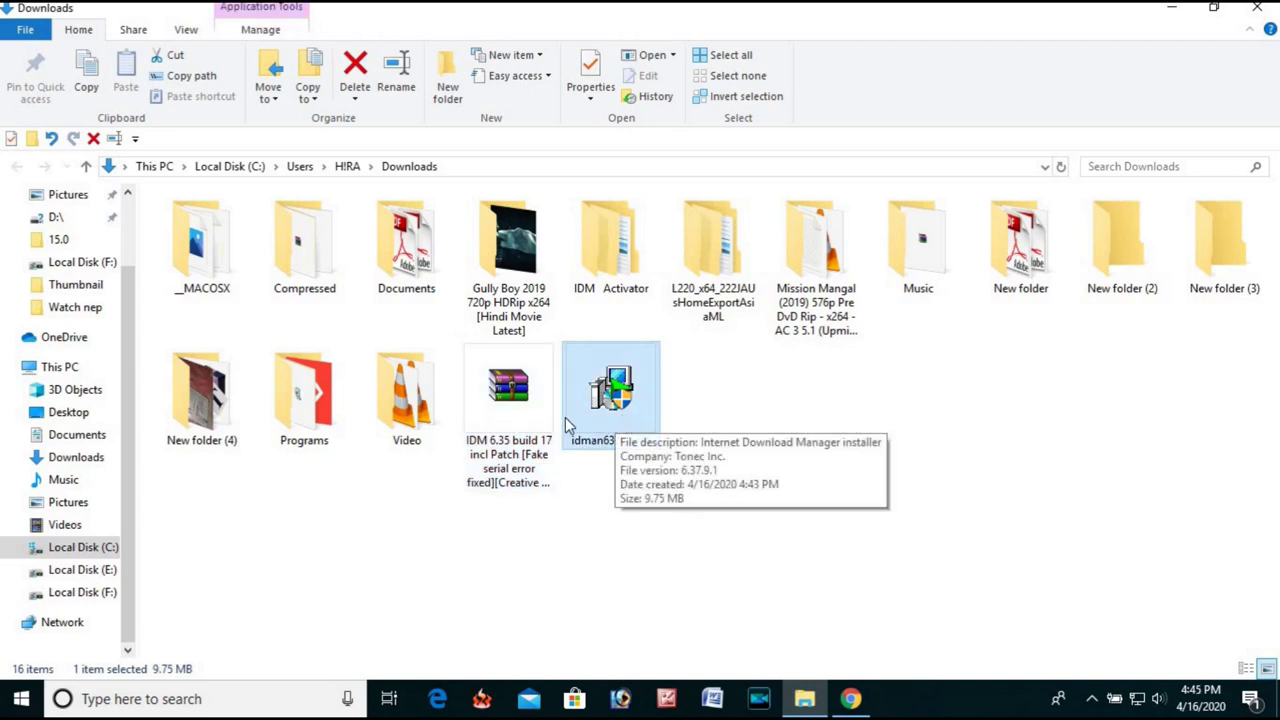
click(508, 400)
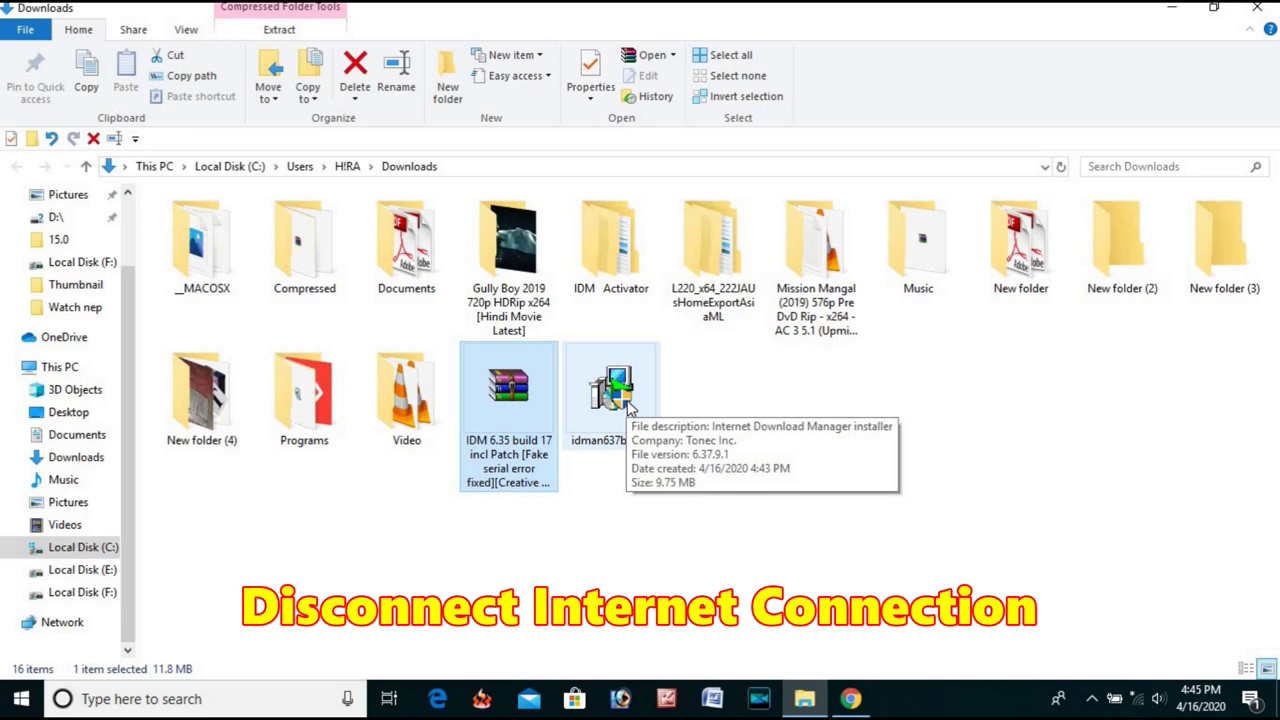
- Run the idman637build9 installer through to completion and close the Google Chrome integration notice
click(610, 380)
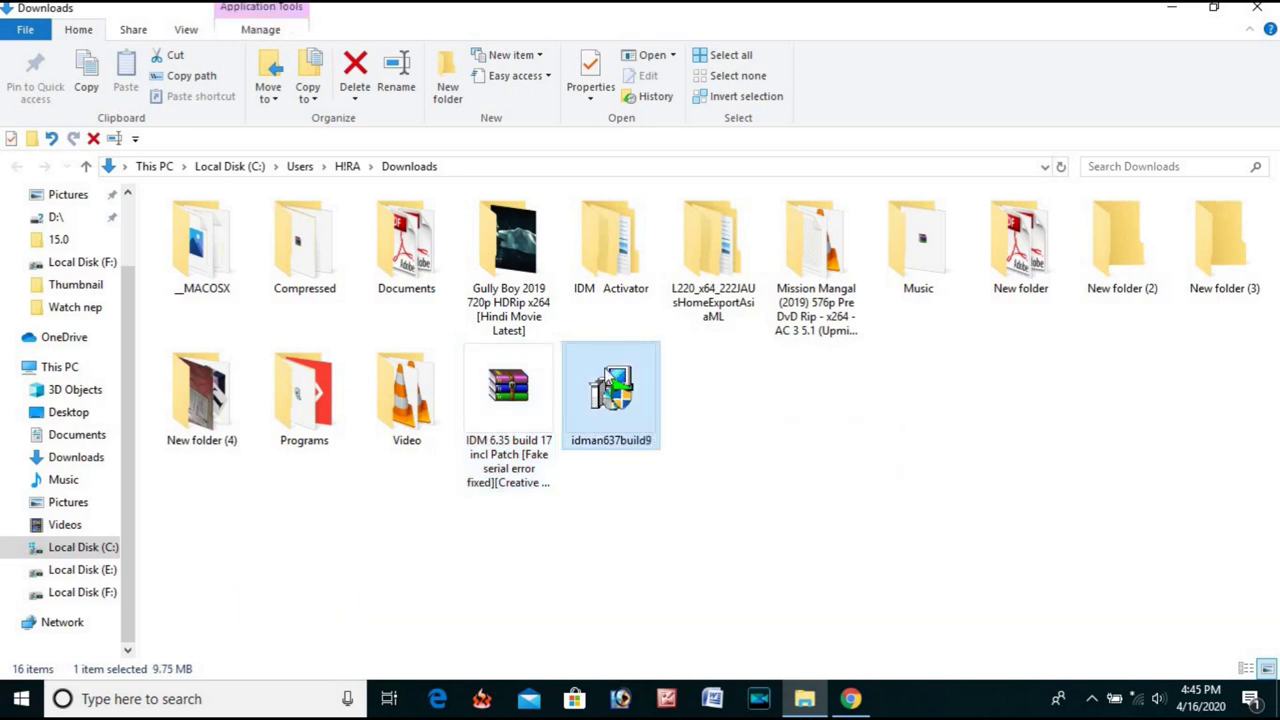
double_click(606, 378)
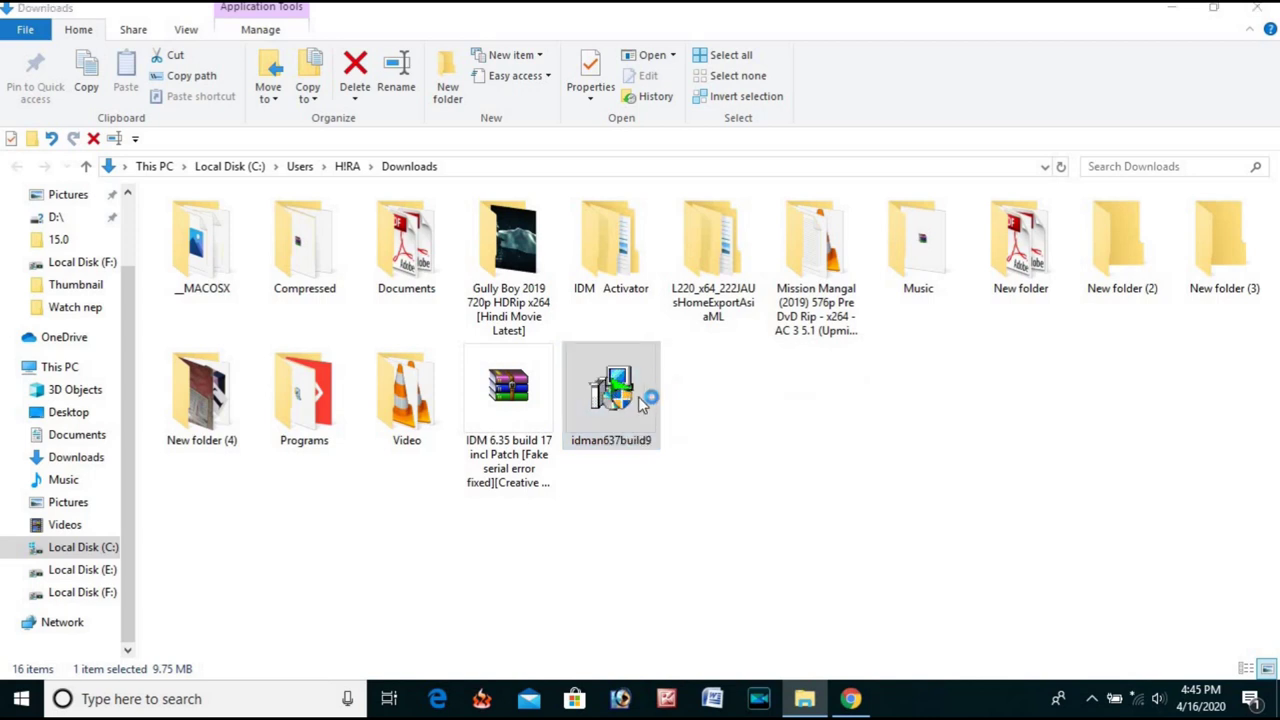
click(795, 543)
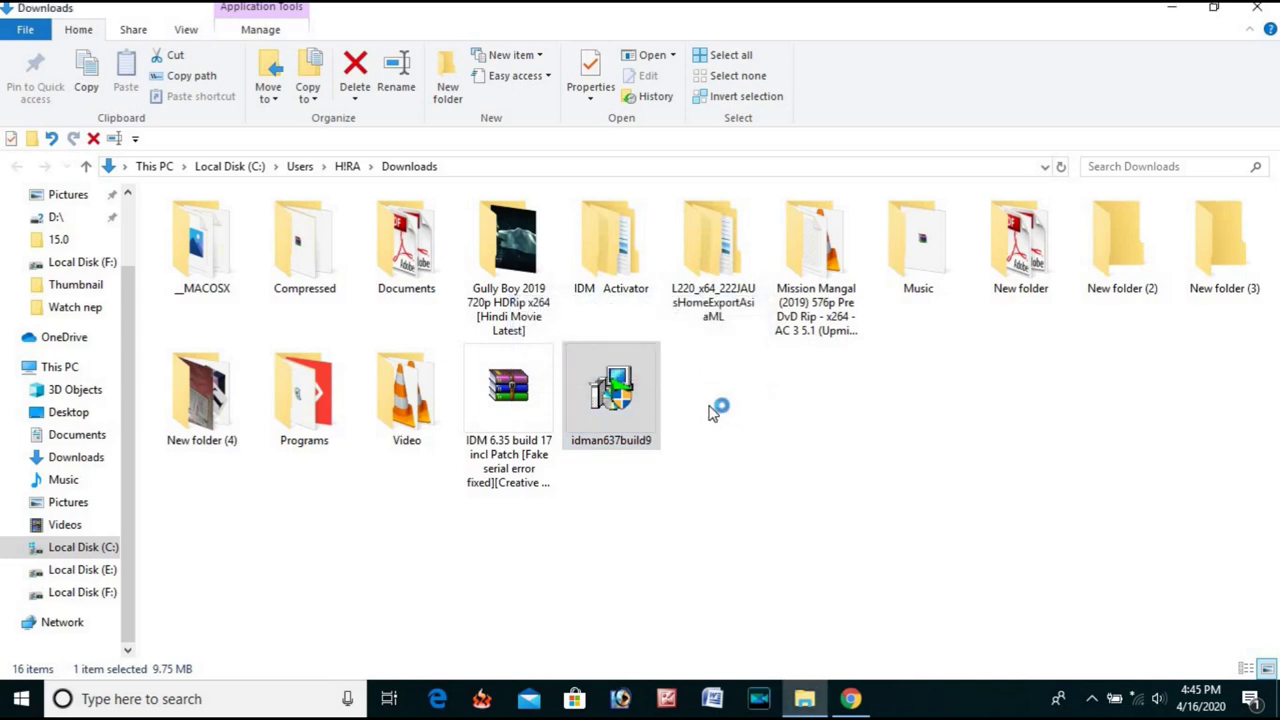
click(604, 448)
click(704, 480)
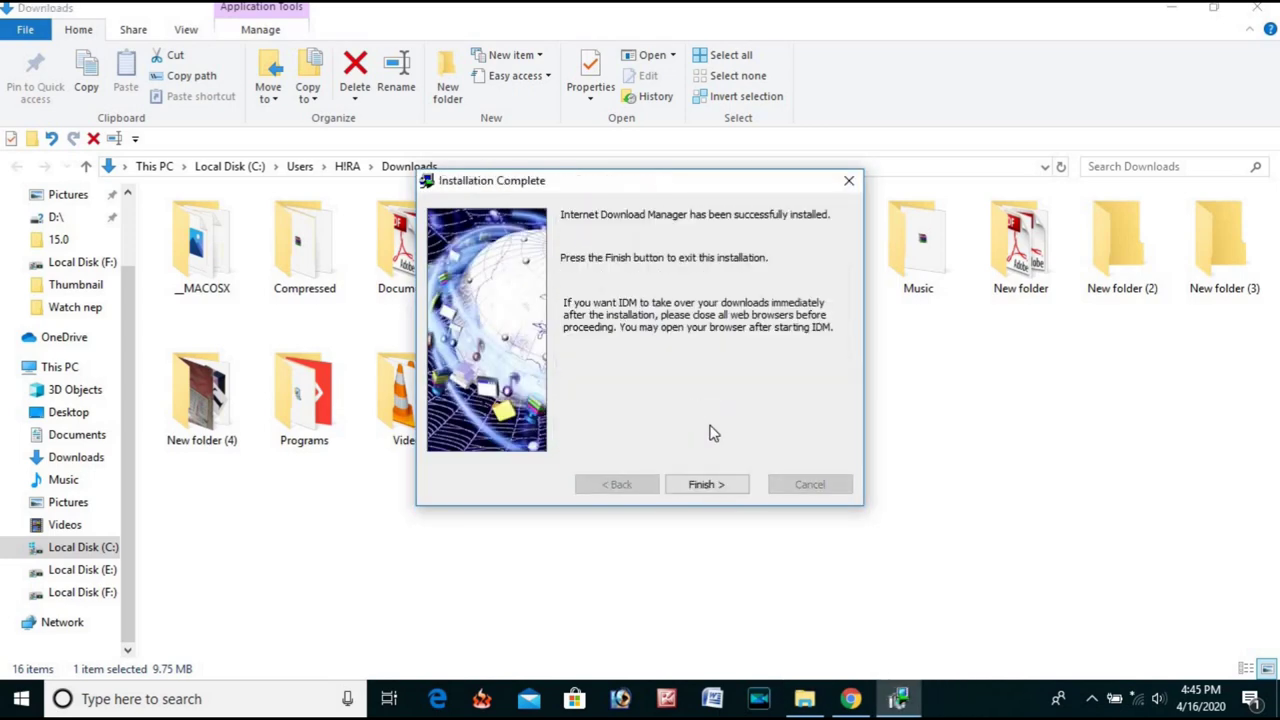
click(703, 487)
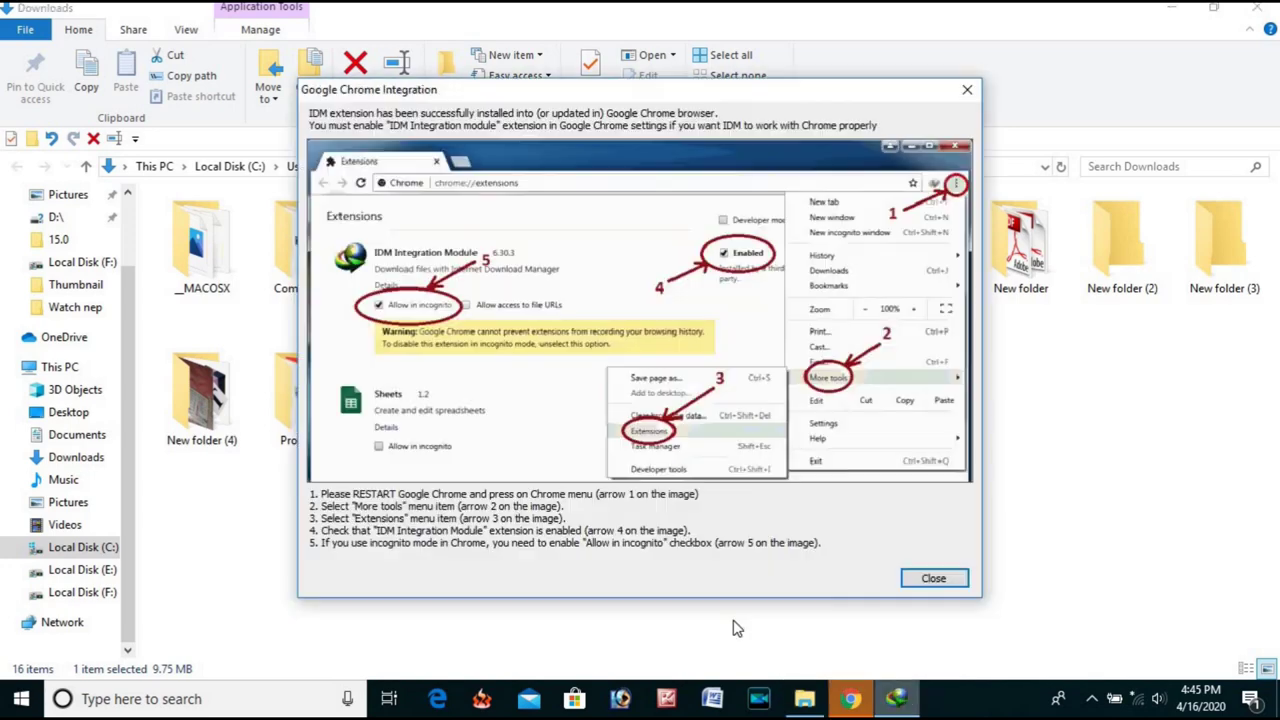
click(933, 579)
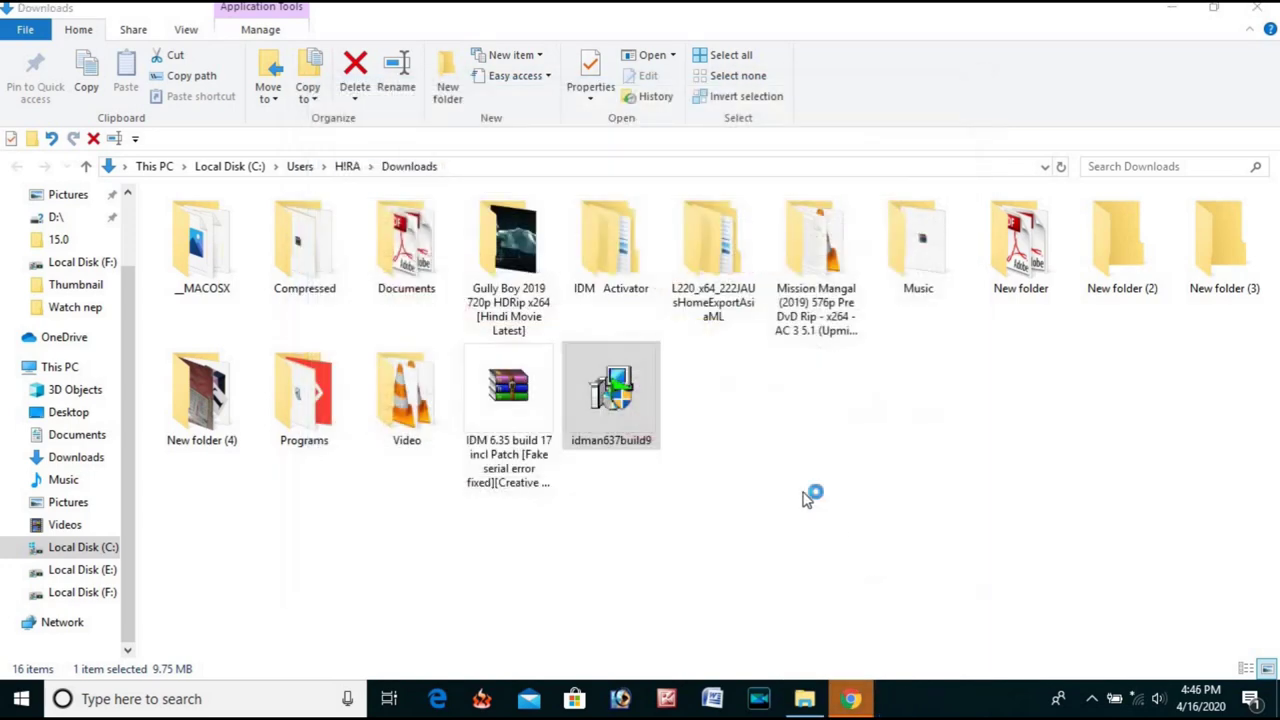
- Dismiss the network integration notice, stop the reboot countdown and move its dialog away from the Downloads files
right_click(800, 482)
click(846, 288)
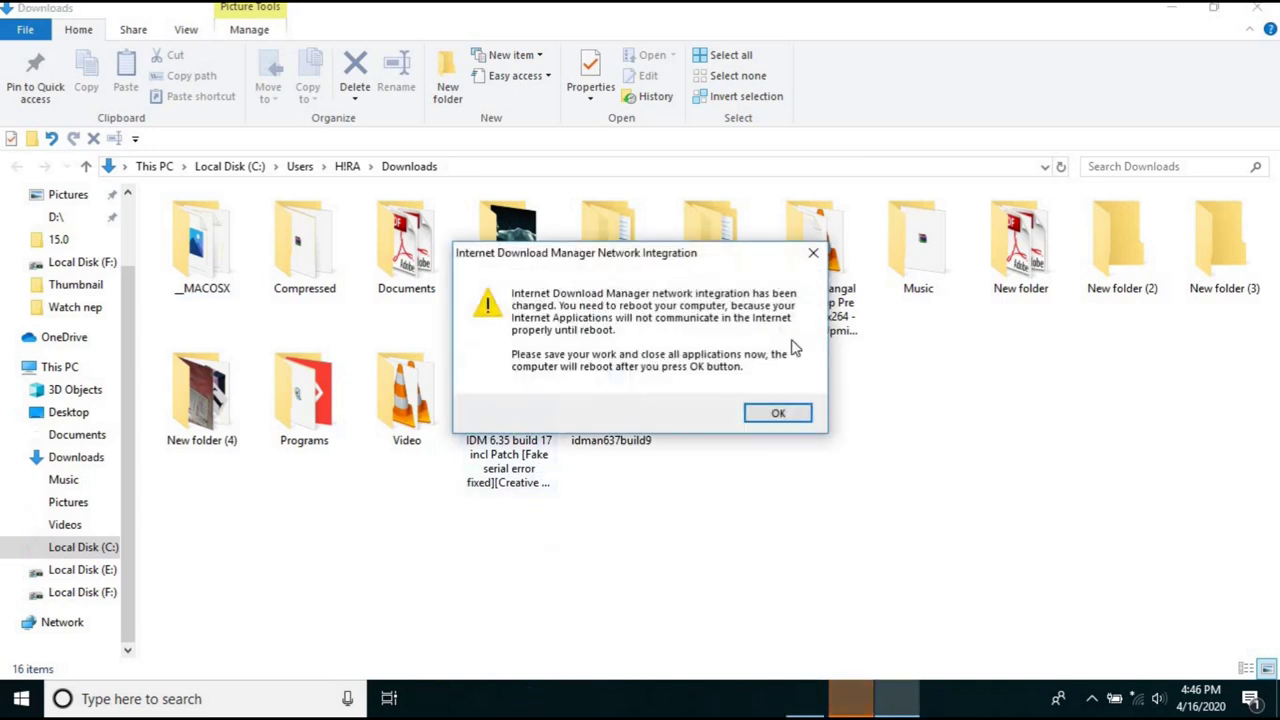
click(808, 254)
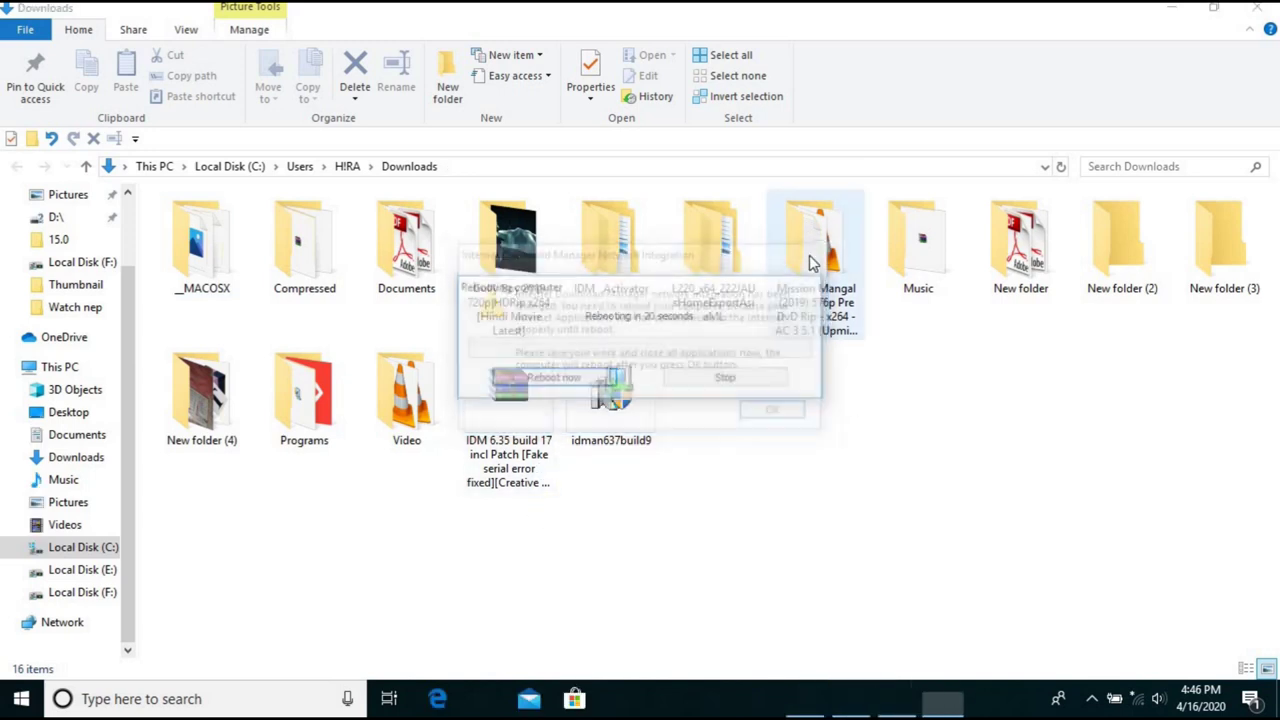
click(727, 380)
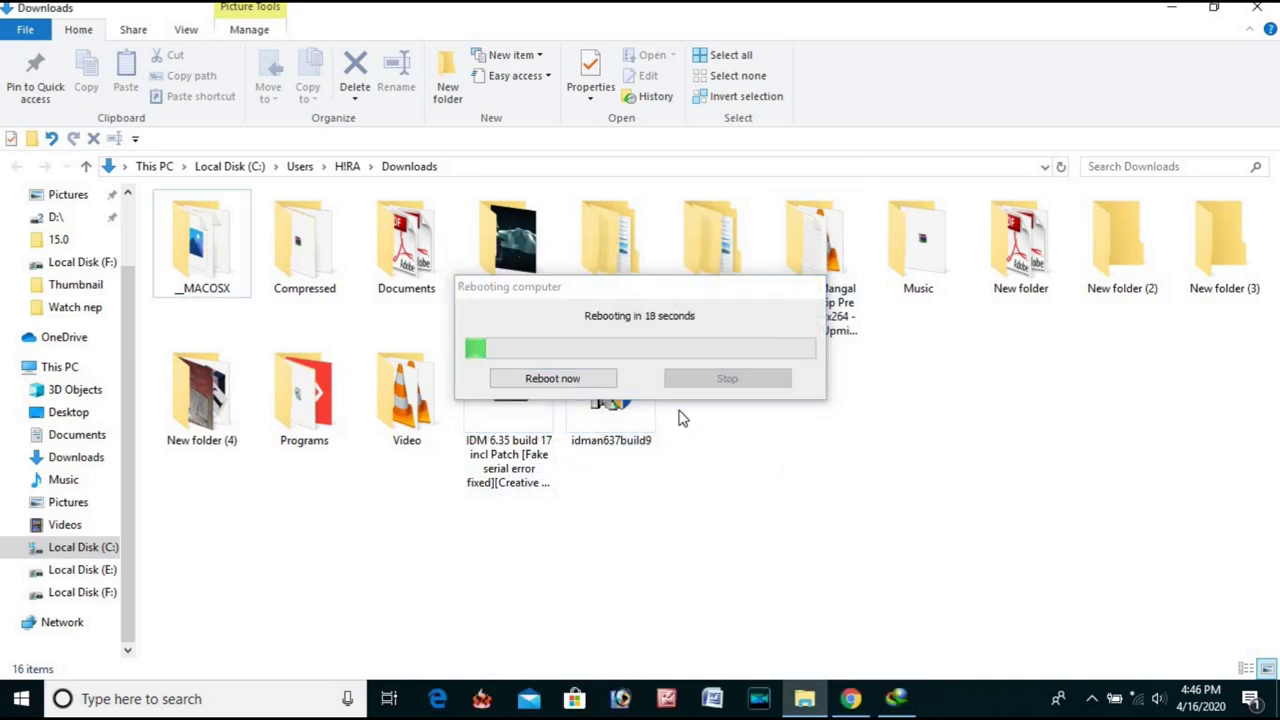
drag(1063, 322, 1063, 333)
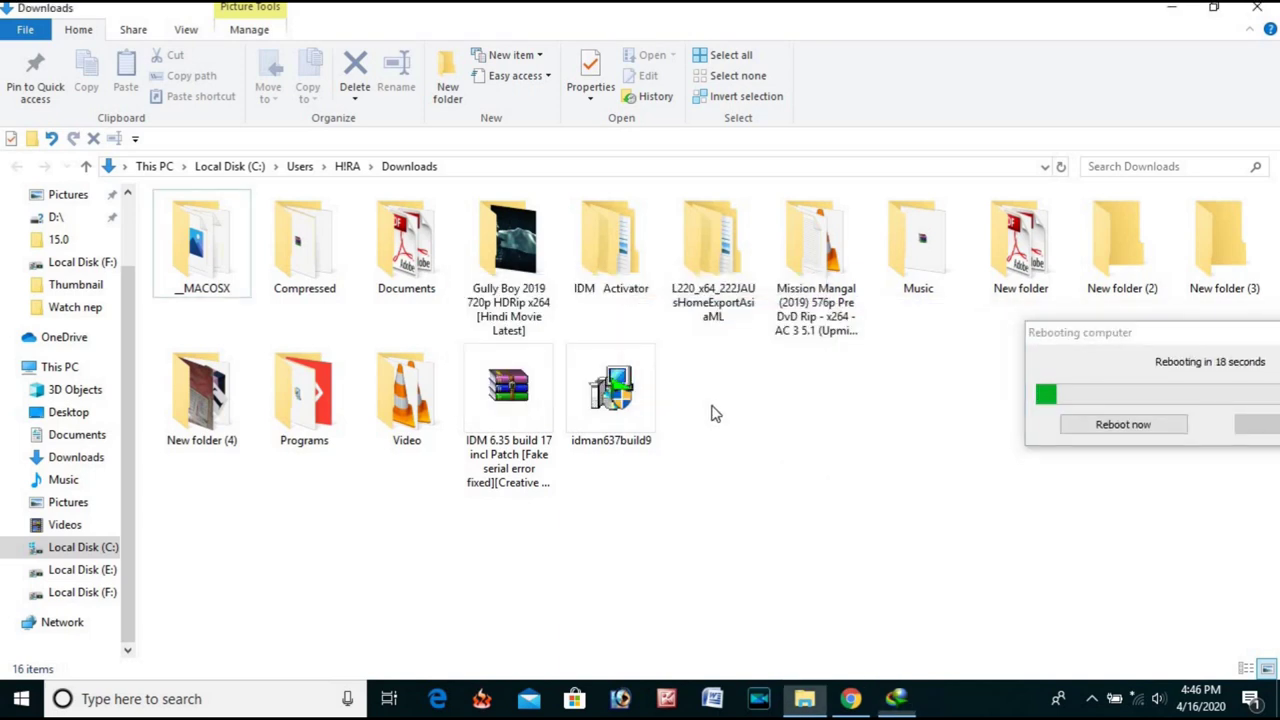
right_click(707, 405)
click(784, 213)
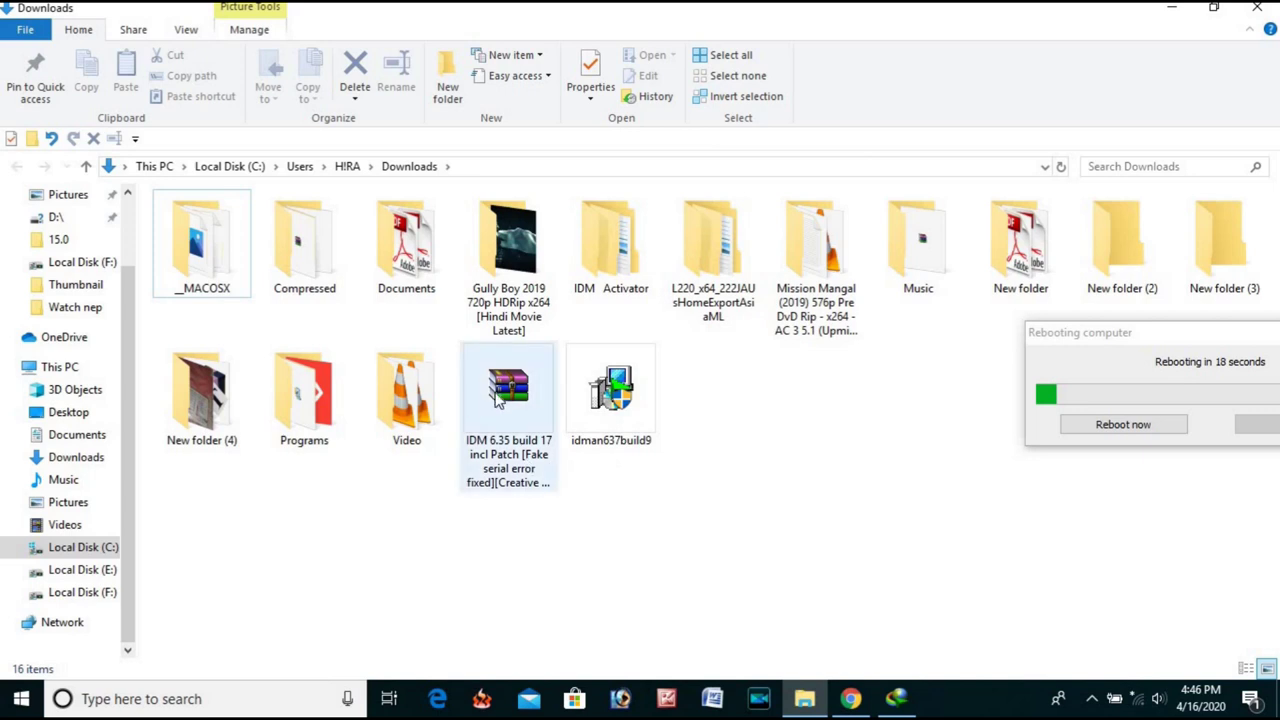
- Extract the IDM 6.35 build 17 zip directly into the Downloads folder
click(531, 400)
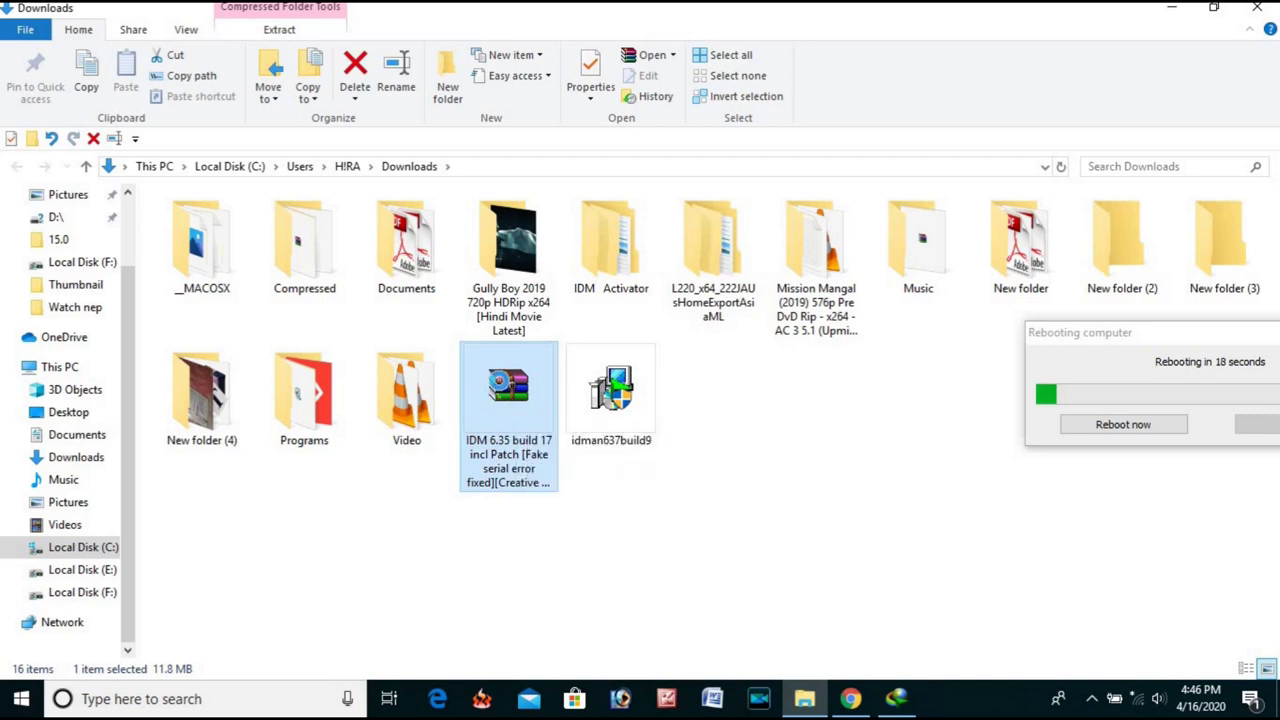
right_click(502, 388)
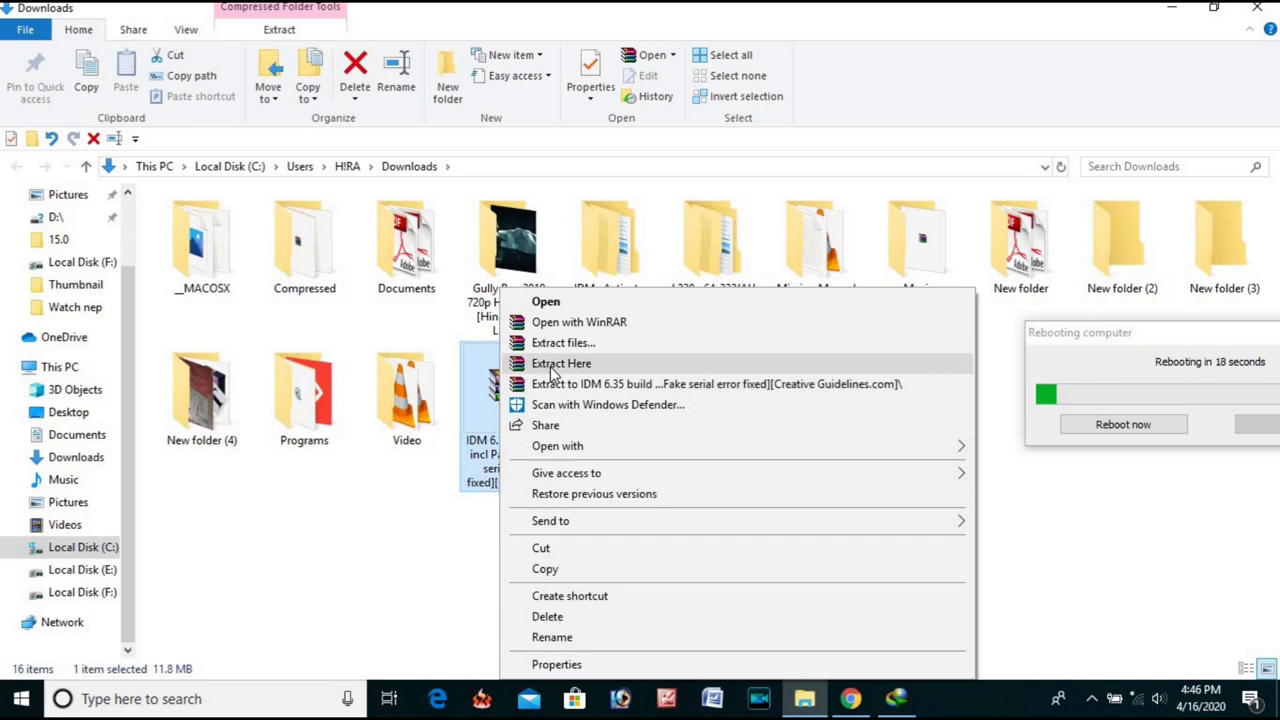
click(560, 363)
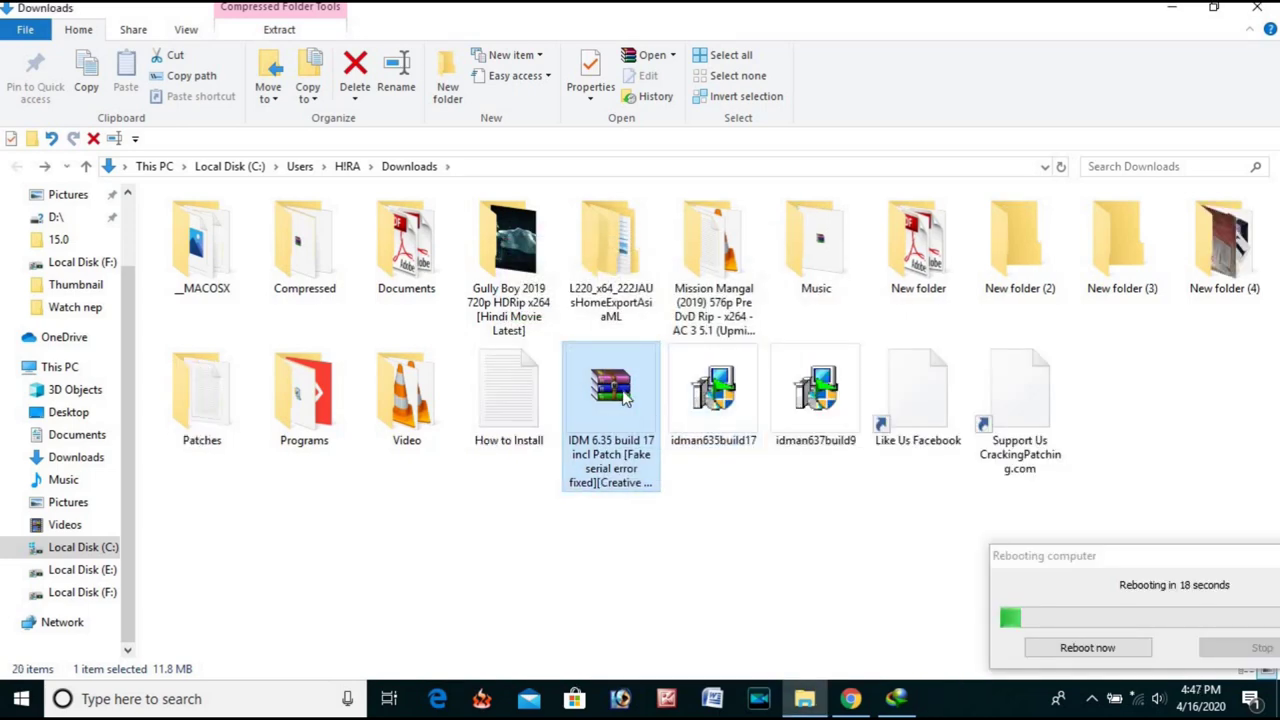
- Open the extracted Patches folder and highlight the 64bit Patch build 17 archive
click(220, 416)
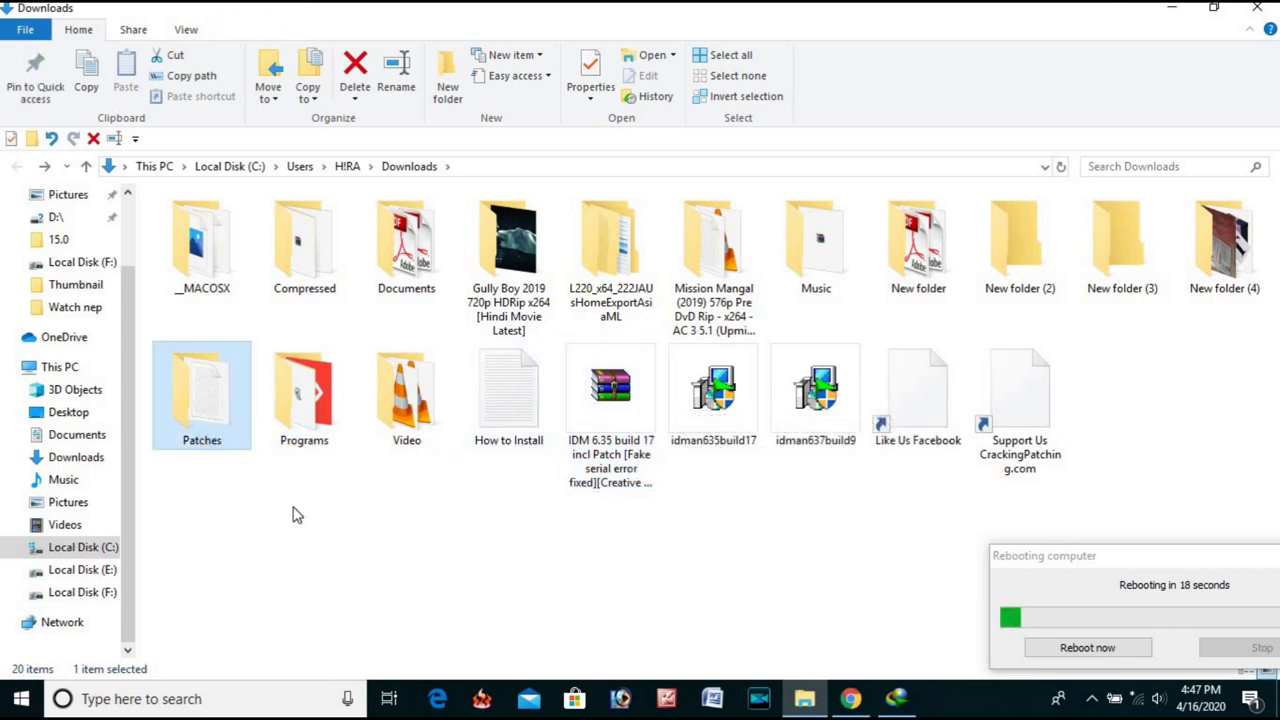
double_click(228, 388)
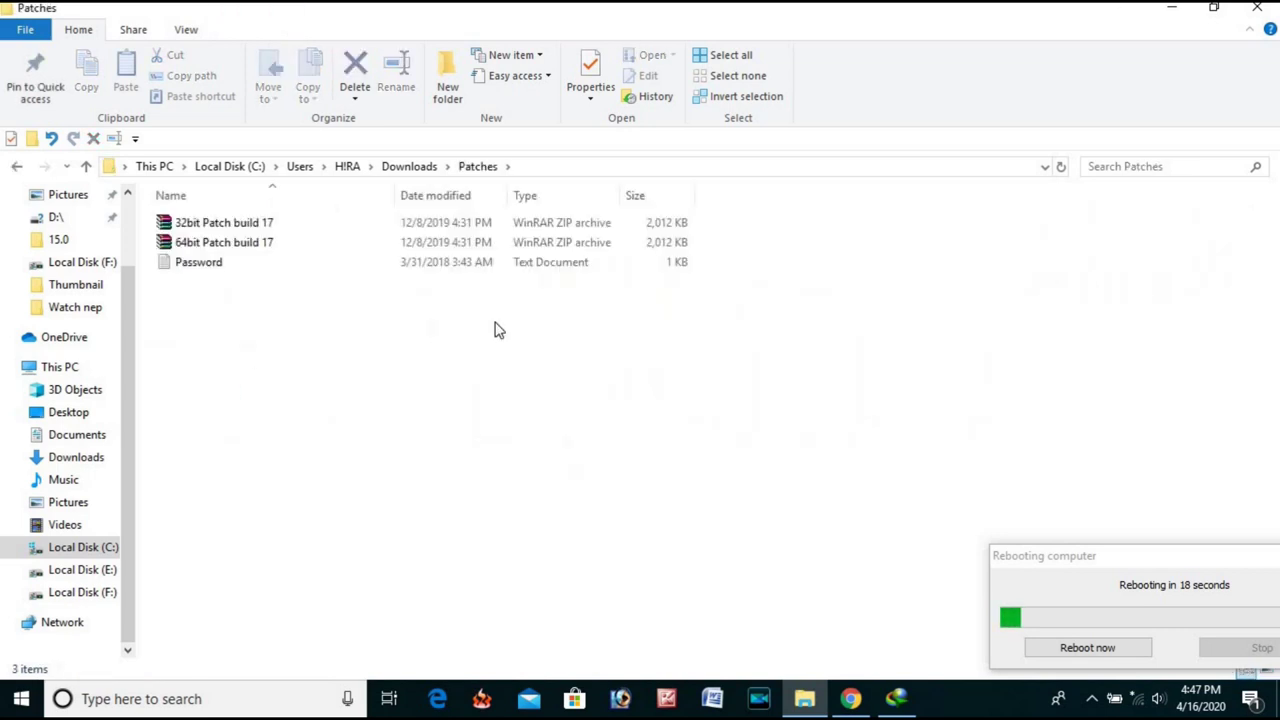
key(Down)
key(Down)
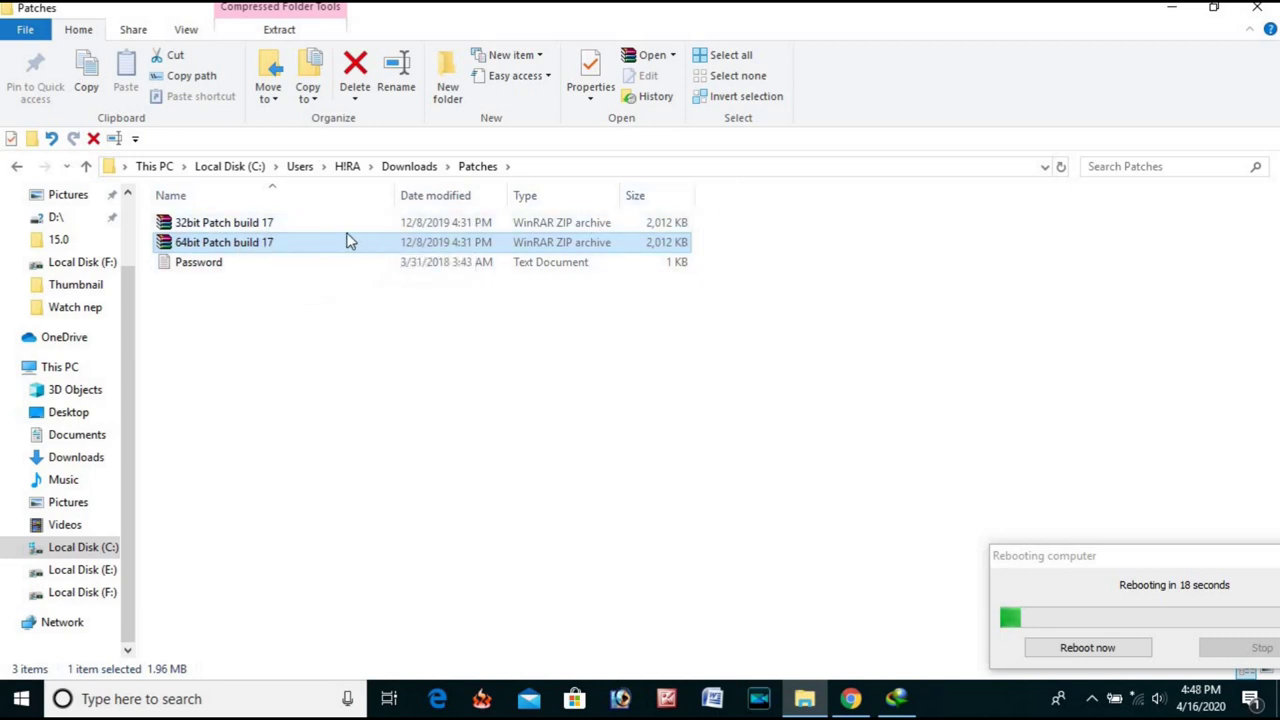
- Minimize the open windows and check in the computer's system properties whether Windows is 32-bit or 64-bit
click(1170, 15)
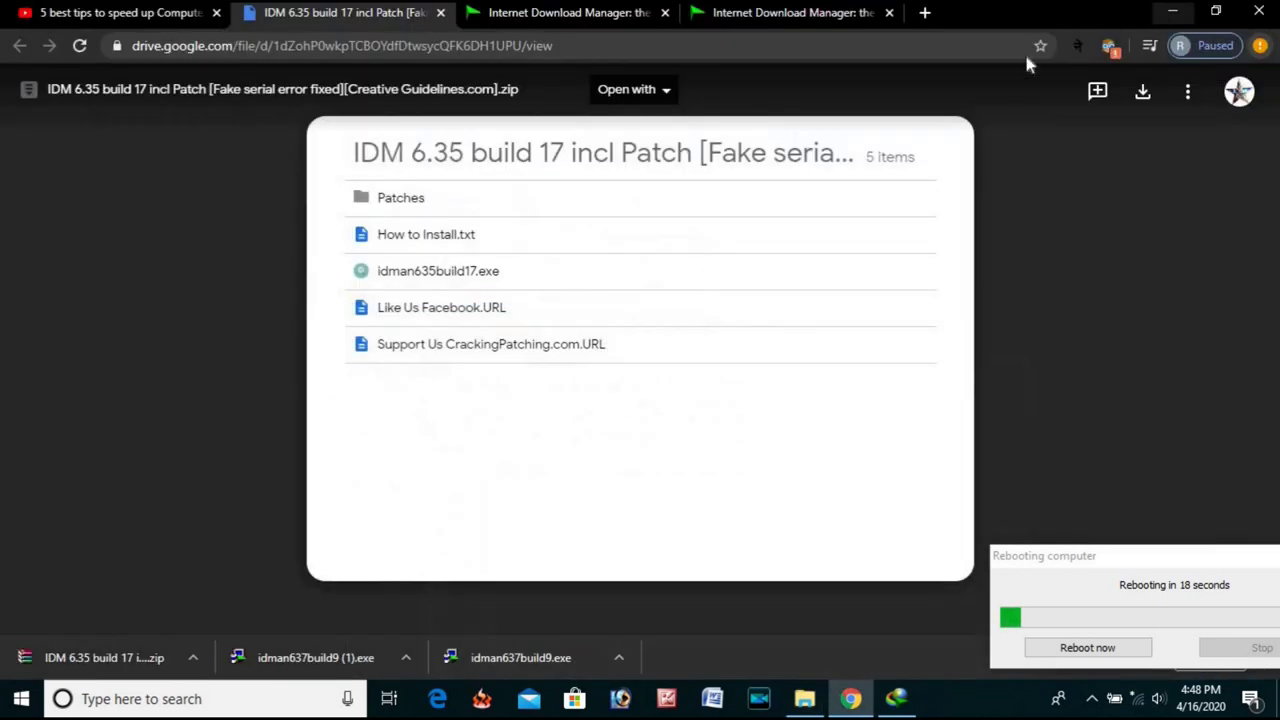
click(1175, 14)
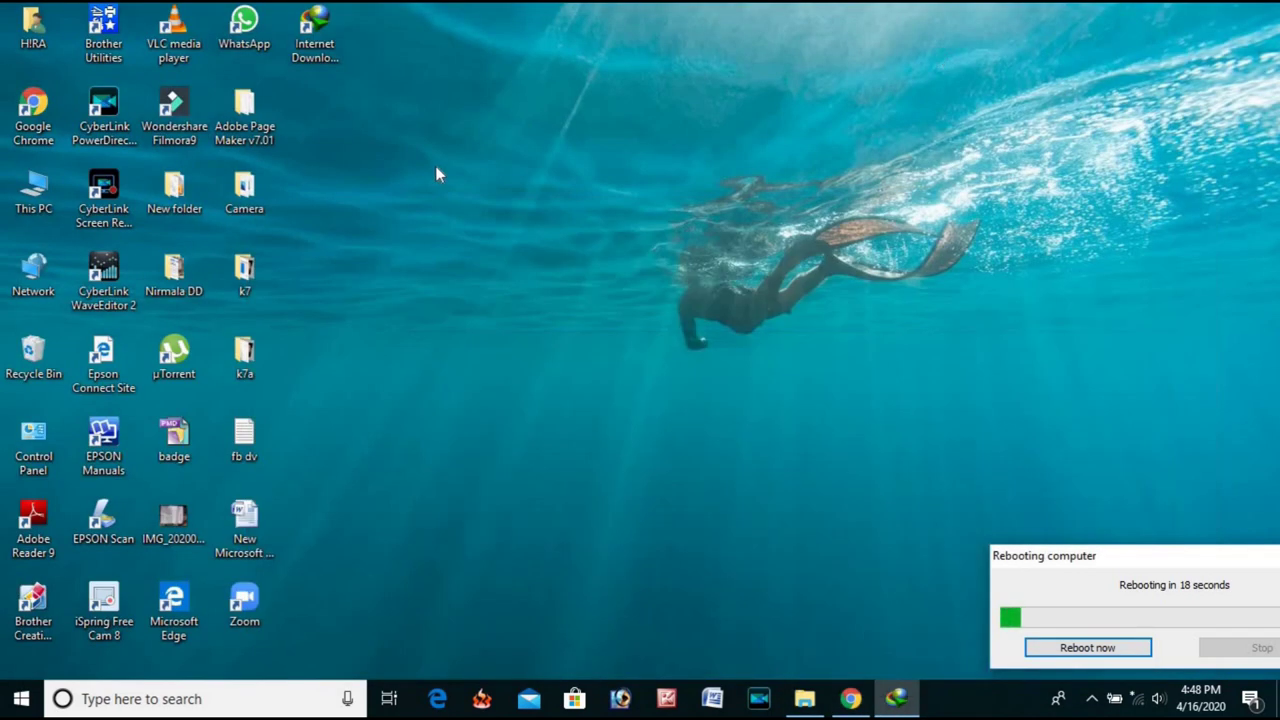
right_click(28, 188)
click(176, 404)
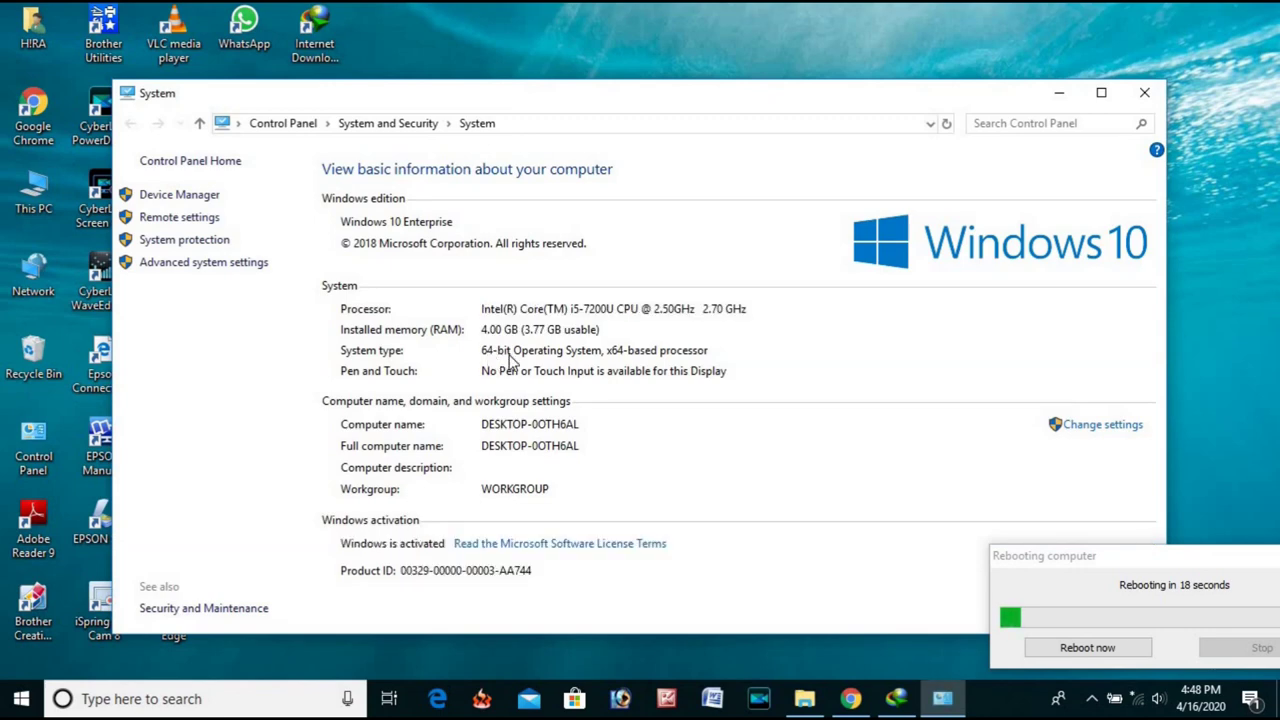
click(1059, 92)
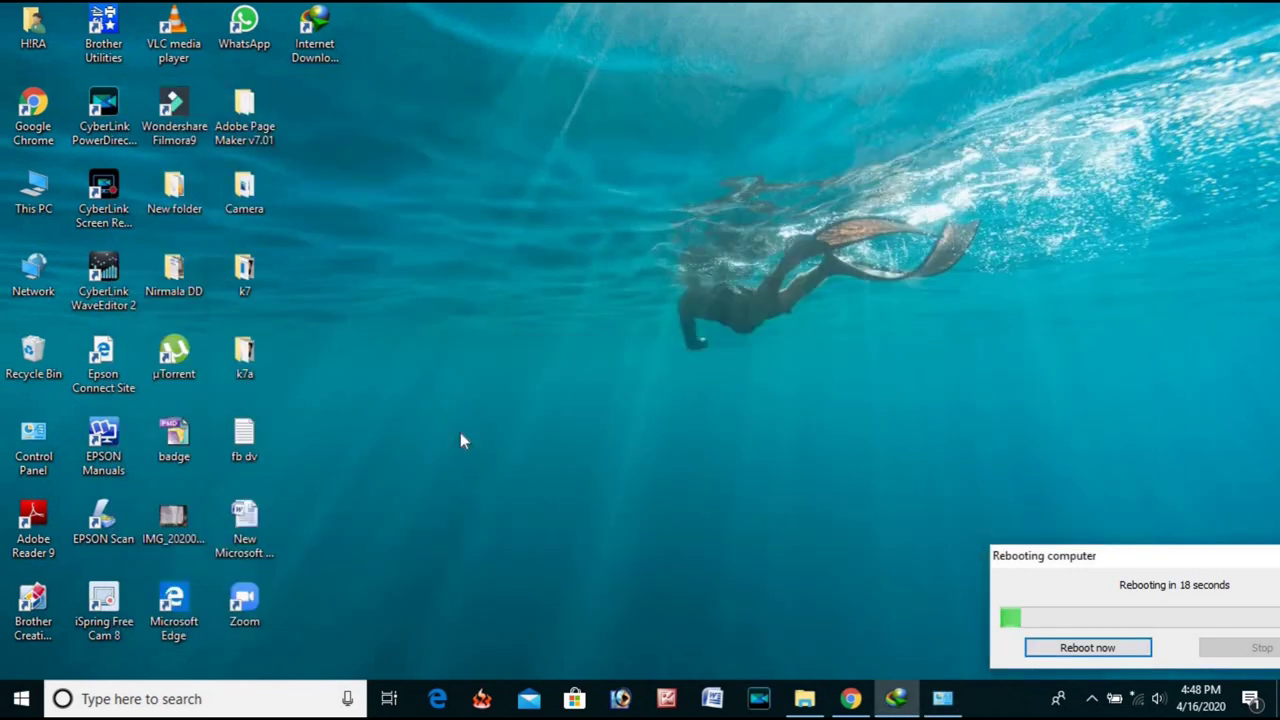
- Return to the Patches folder, compare the two patch archives and select 64bit Patch build 17
click(805, 698)
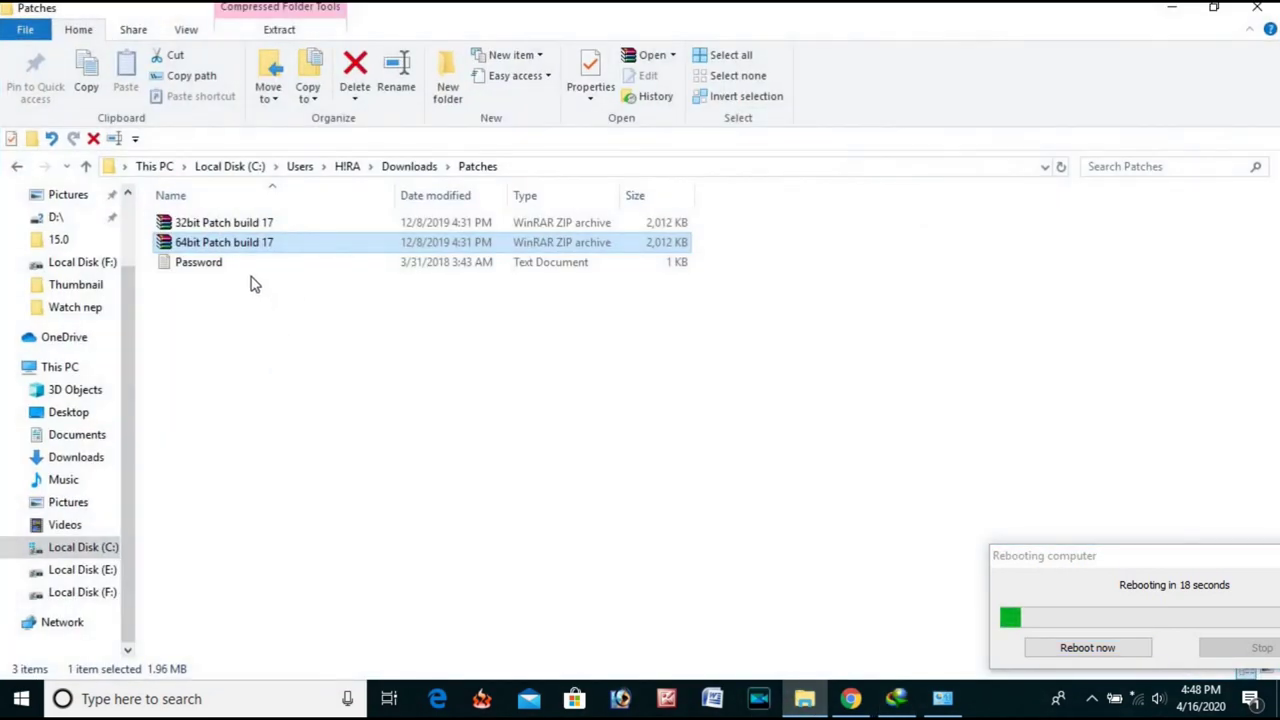
click(257, 228)
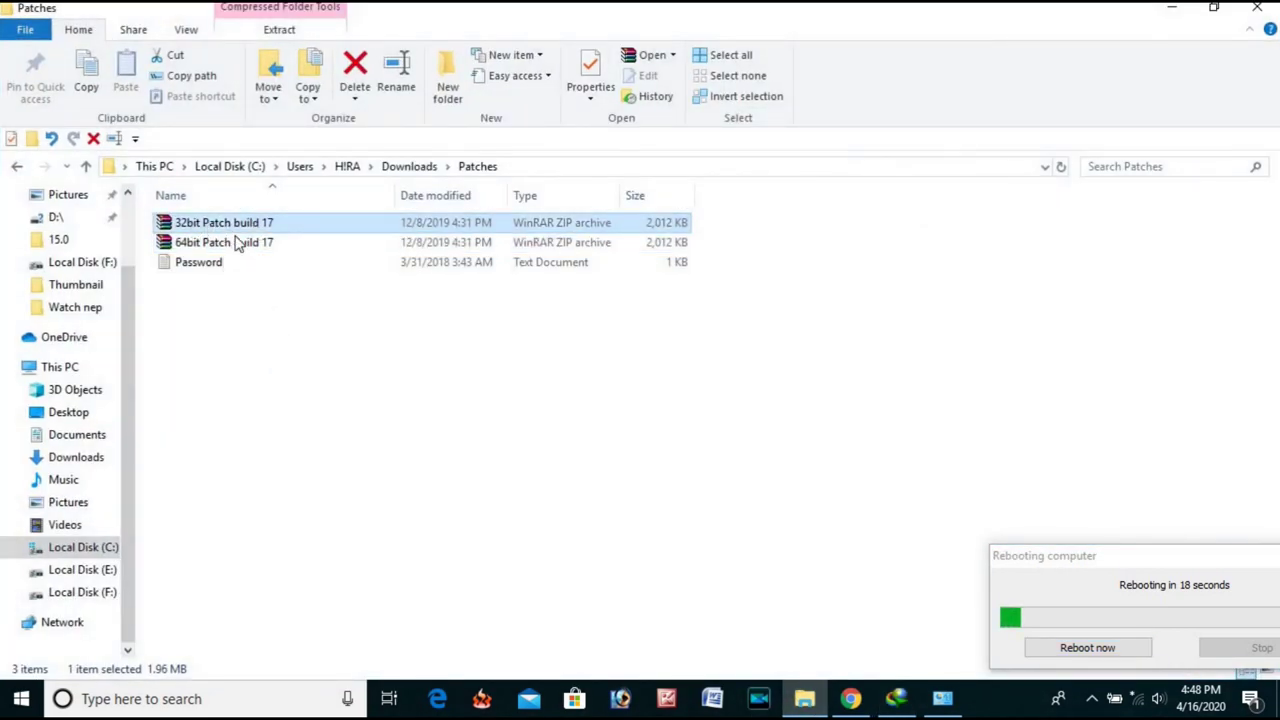
click(237, 244)
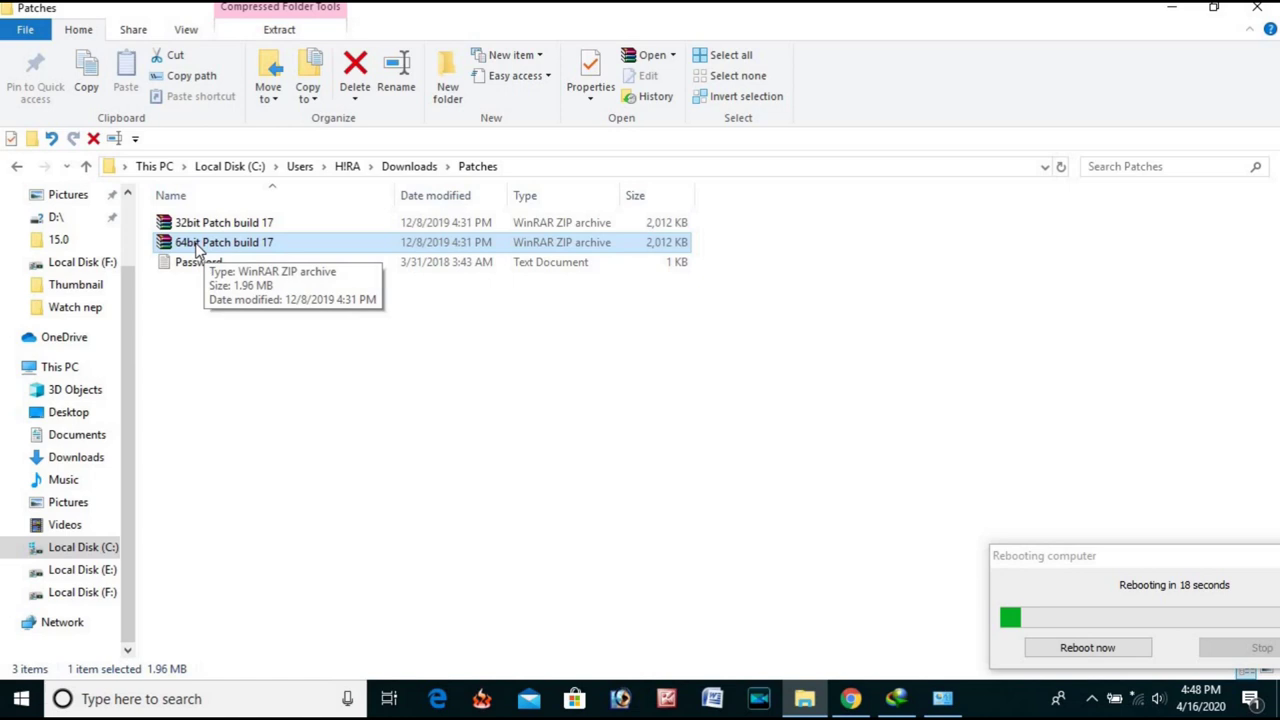
- Extract the 64bit Patch build 17 archive into the Patches folder, entering the archive password given in the Password text file
right_click(216, 246)
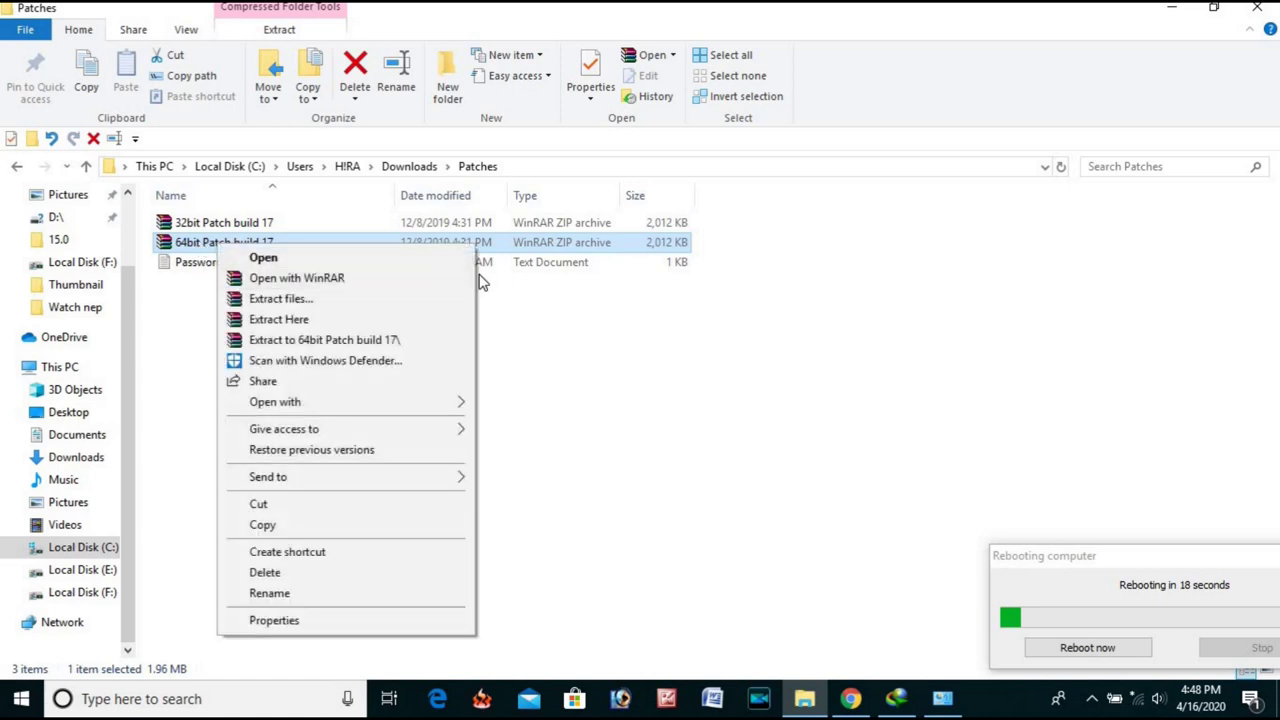
click(323, 322)
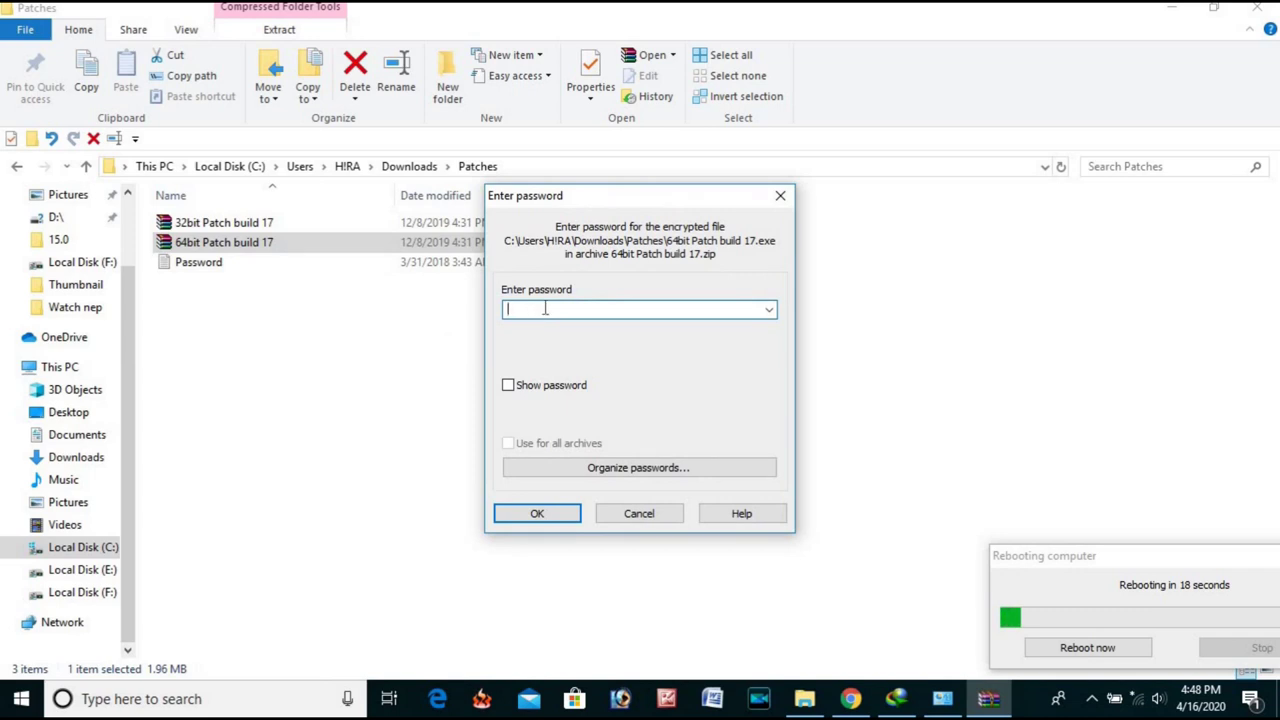
double_click(208, 265)
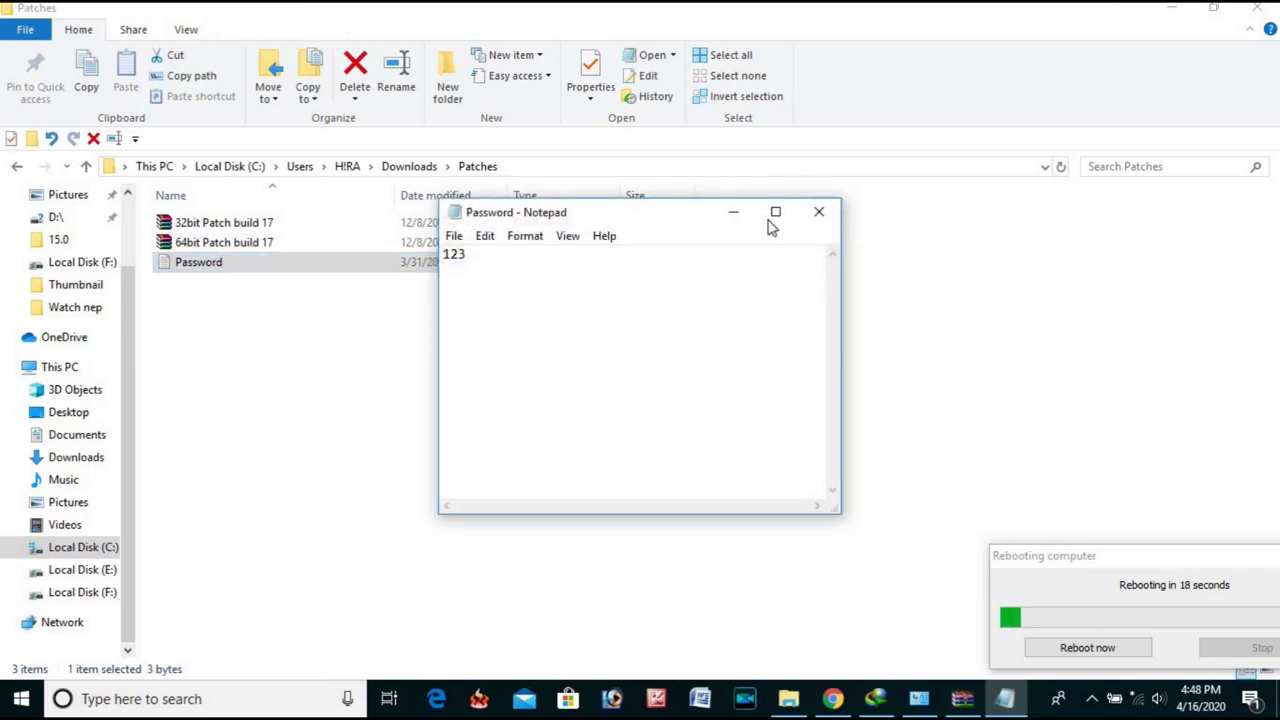
click(819, 212)
key(BackSpace)
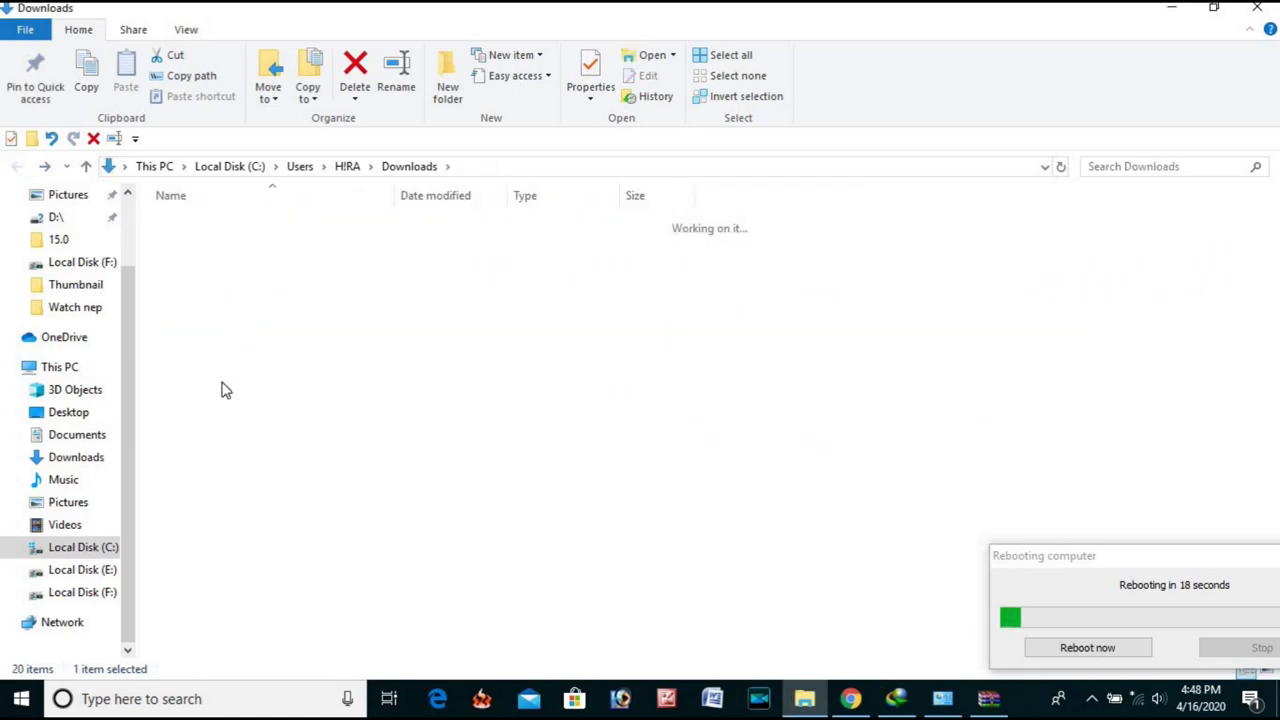
key(Return)
double_click(252, 244)
text(1)
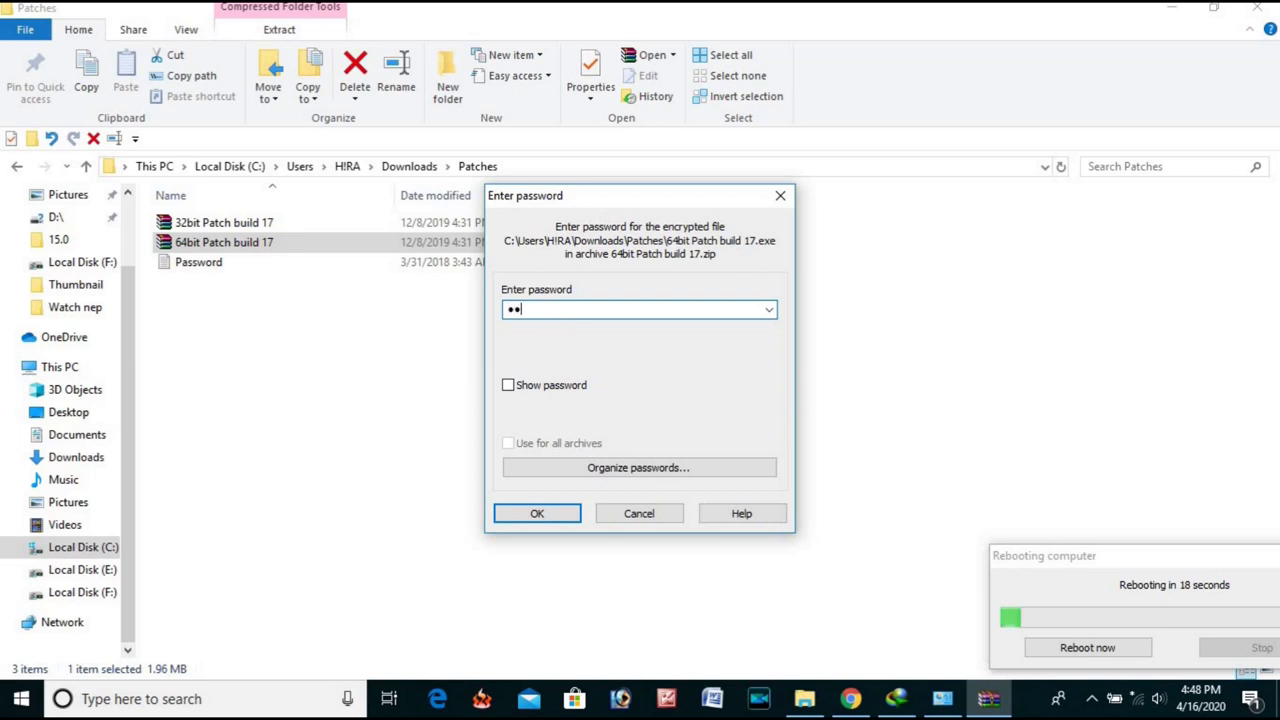
click(565, 515)
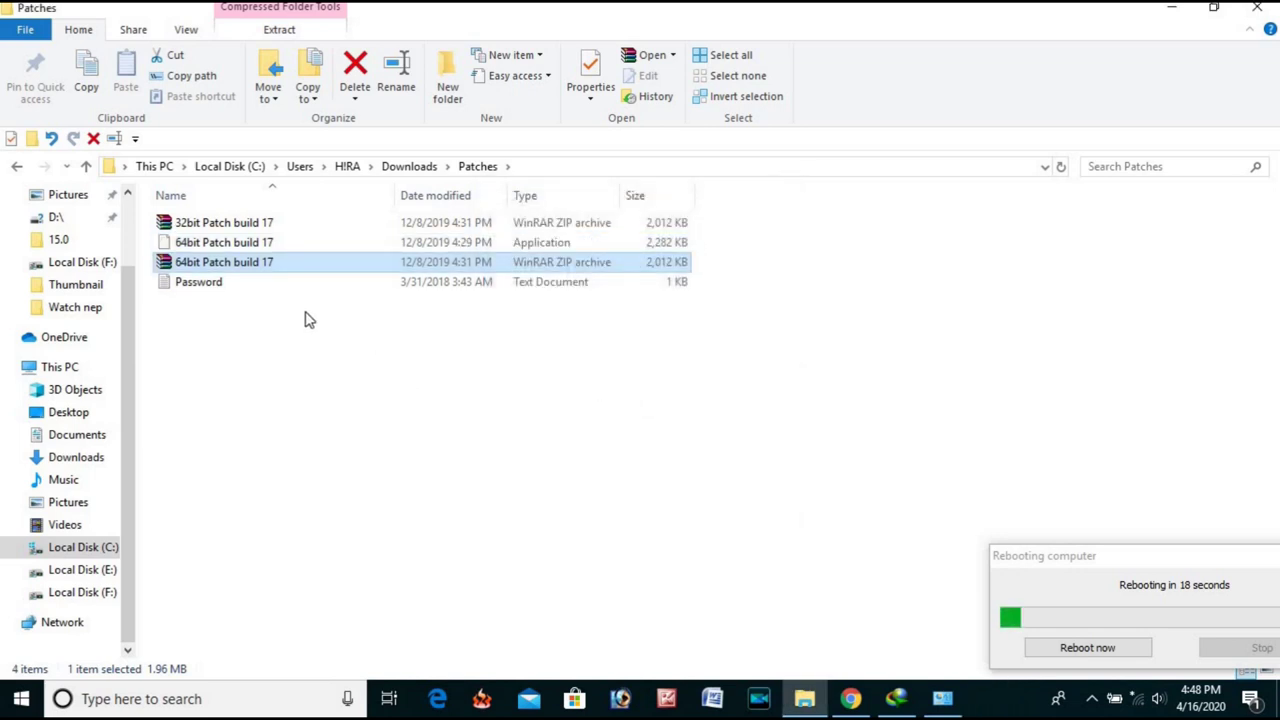
- Run the extracted 64bit Patch build 17 application, complete its setup wizard and close the browser window it opens
click(248, 246)
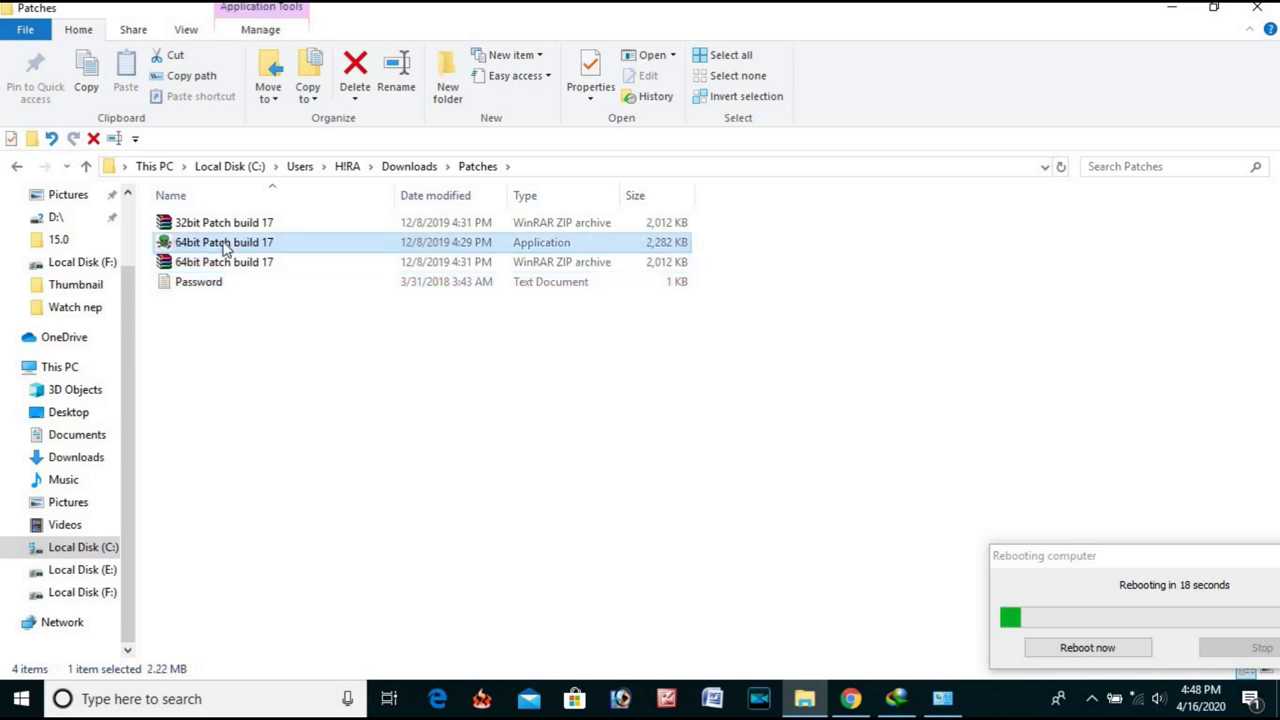
double_click(240, 248)
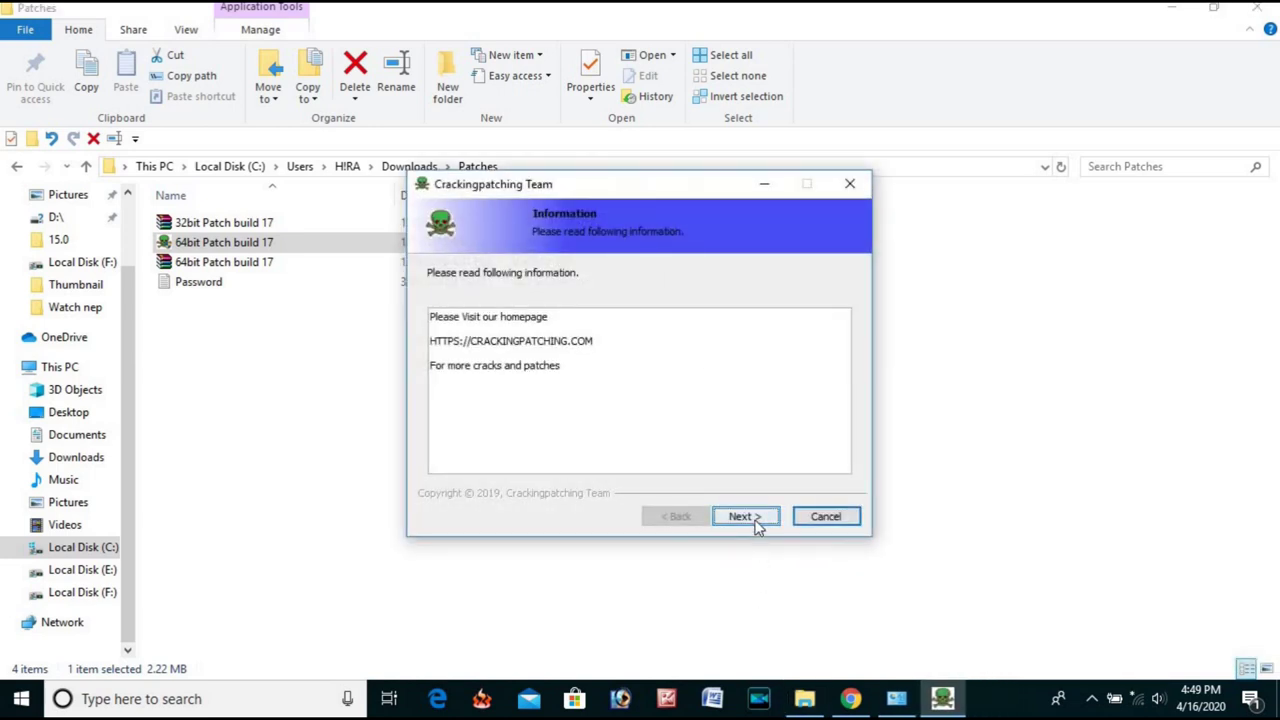
click(757, 524)
click(745, 517)
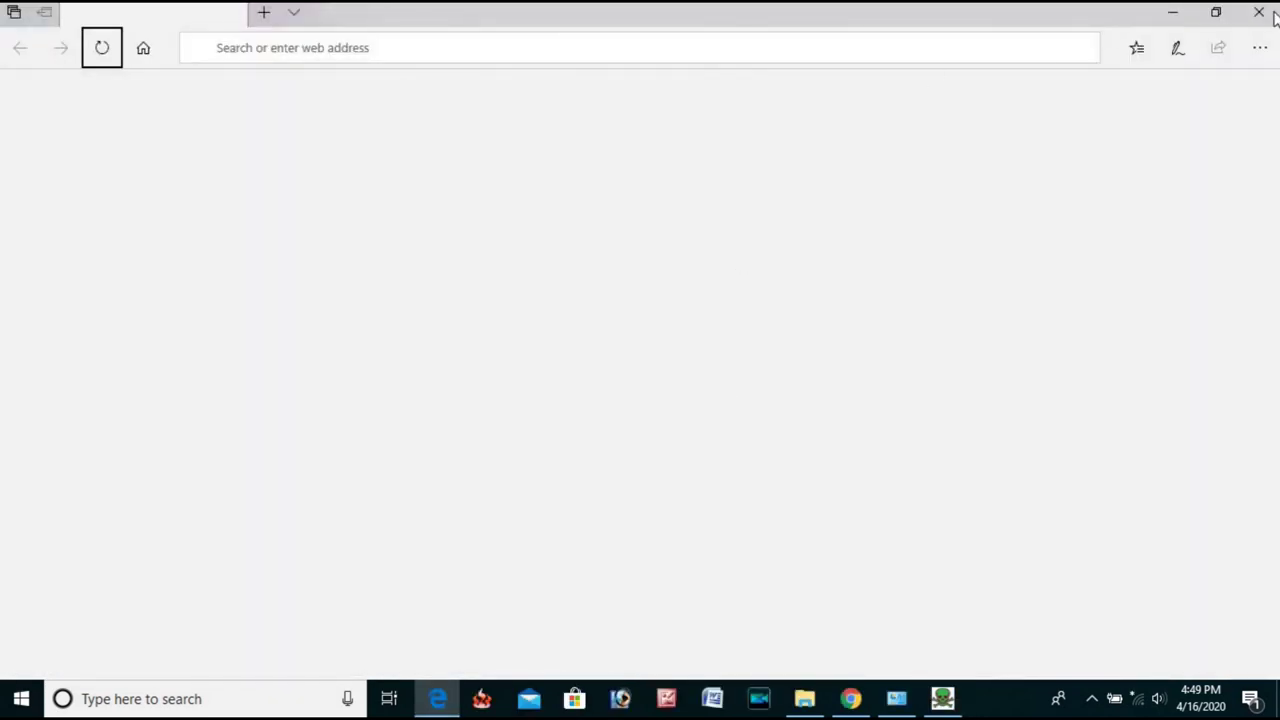
click(1257, 11)
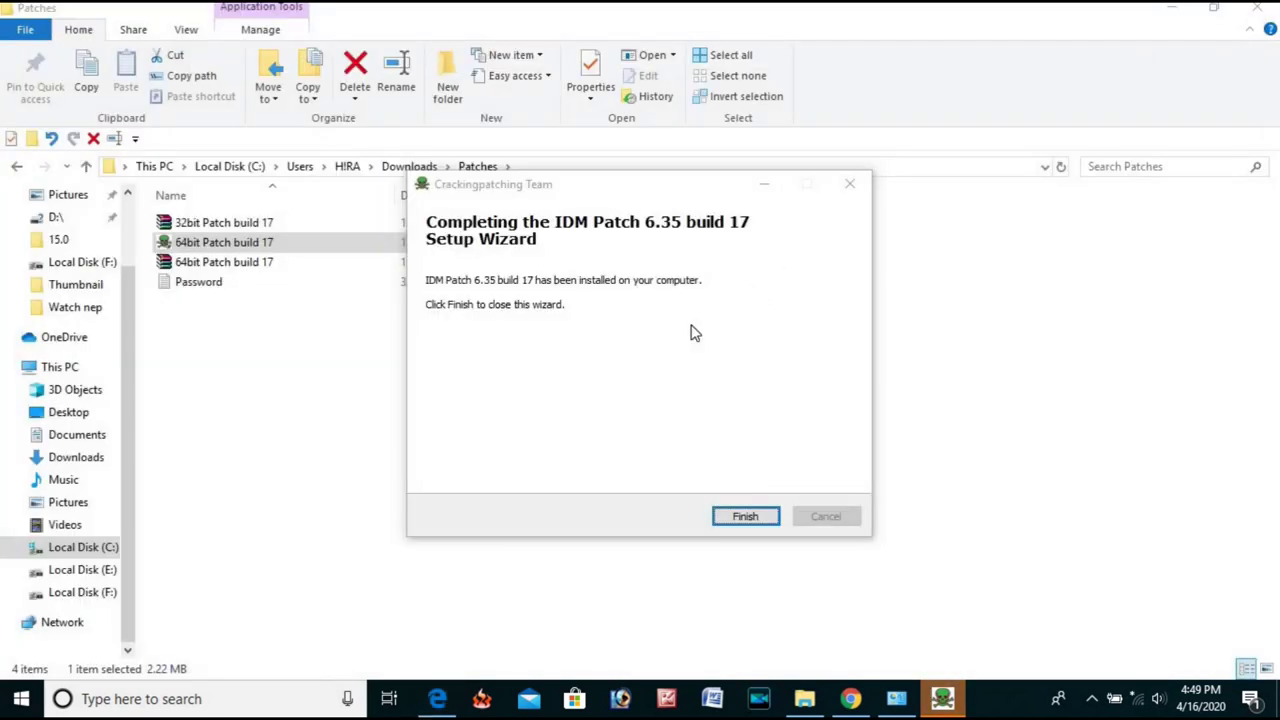
click(745, 517)
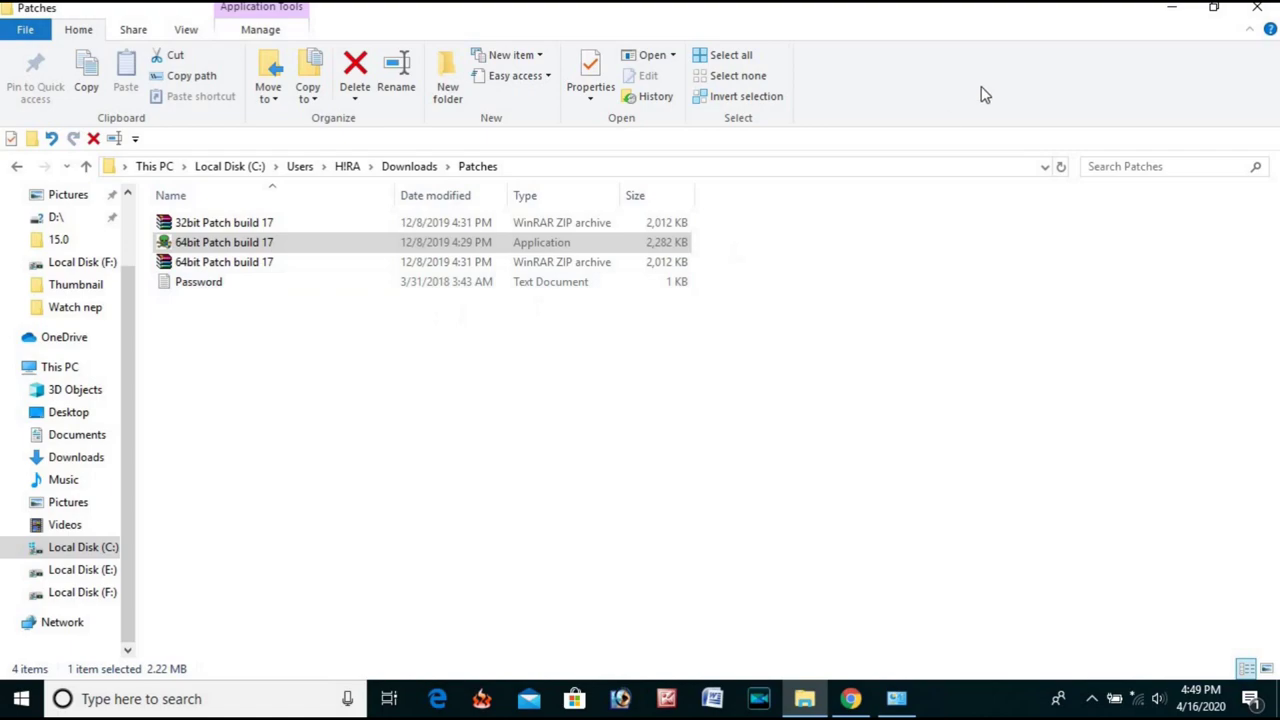
- Minimize the Patches folder window and launch the Registry Editor by running regedit
click(1174, 10)
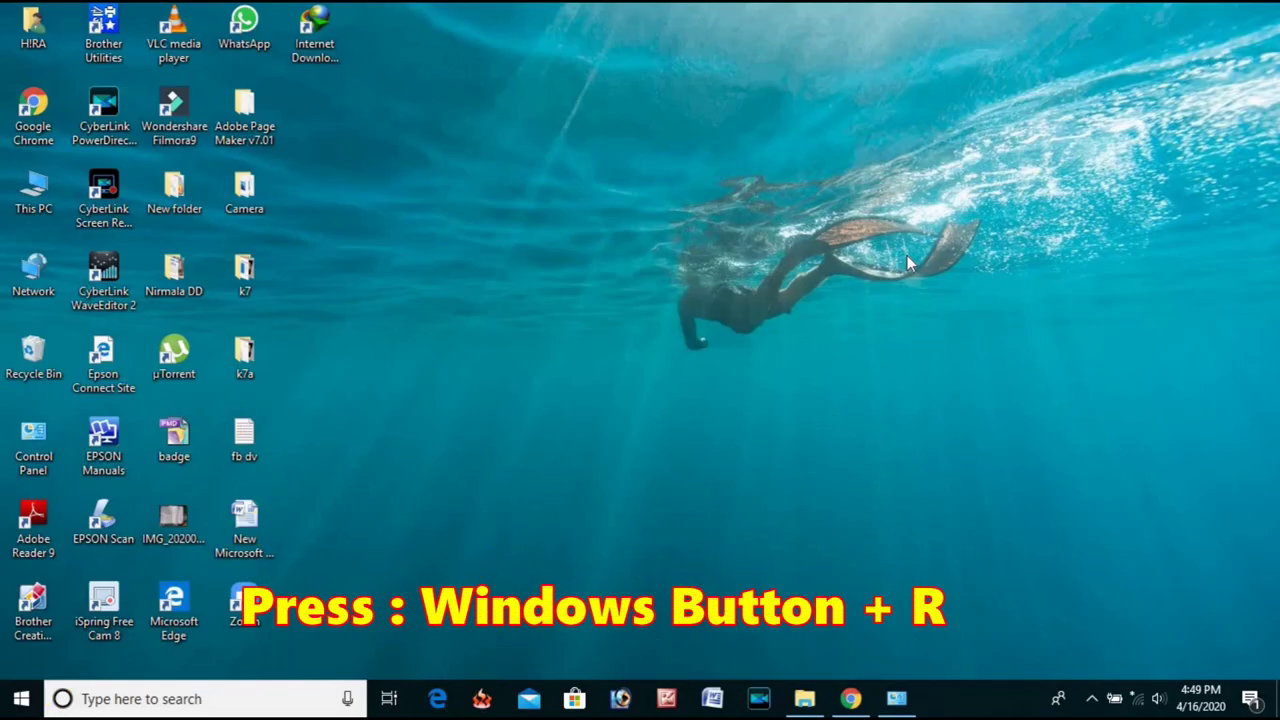
key(super+r)
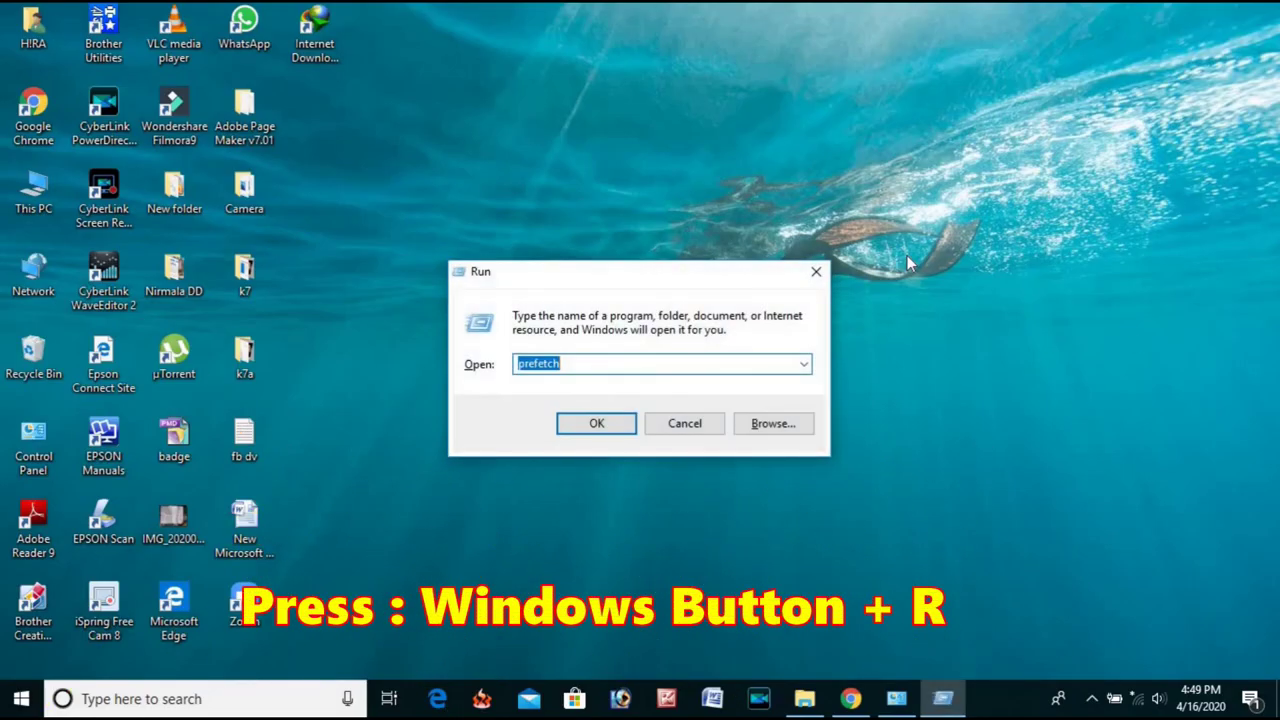
text(reg)
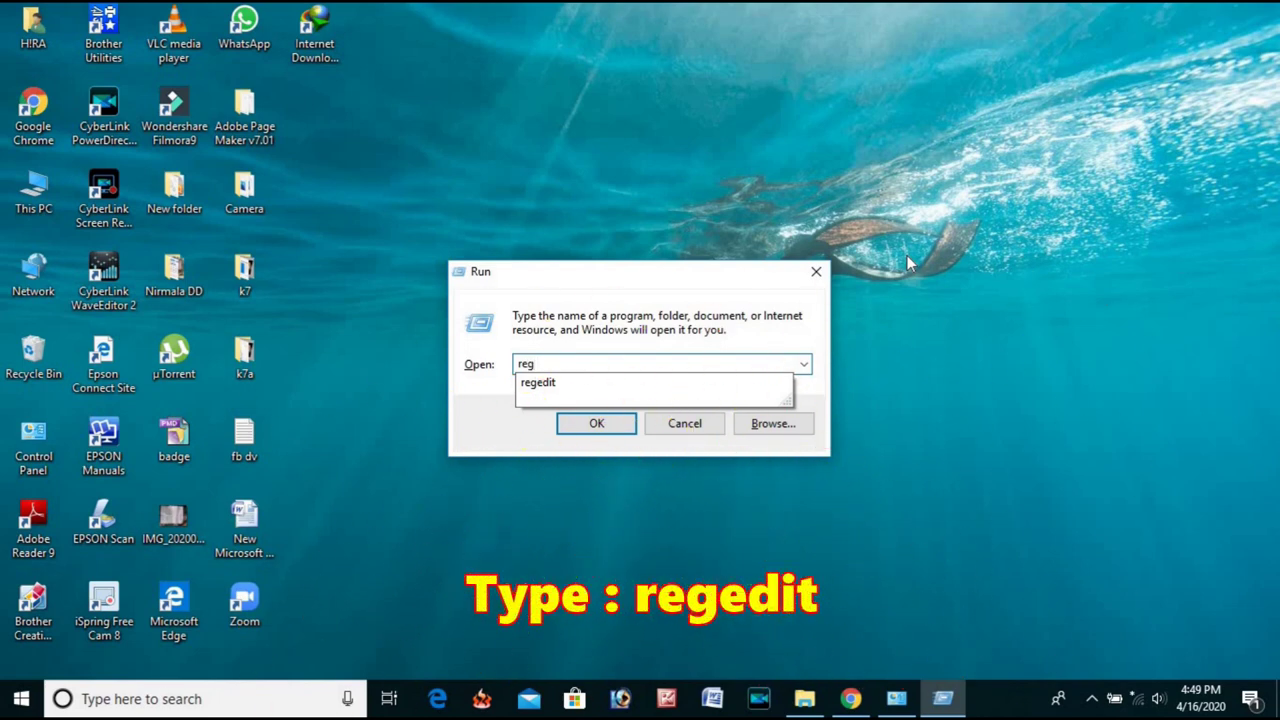
text(edit)
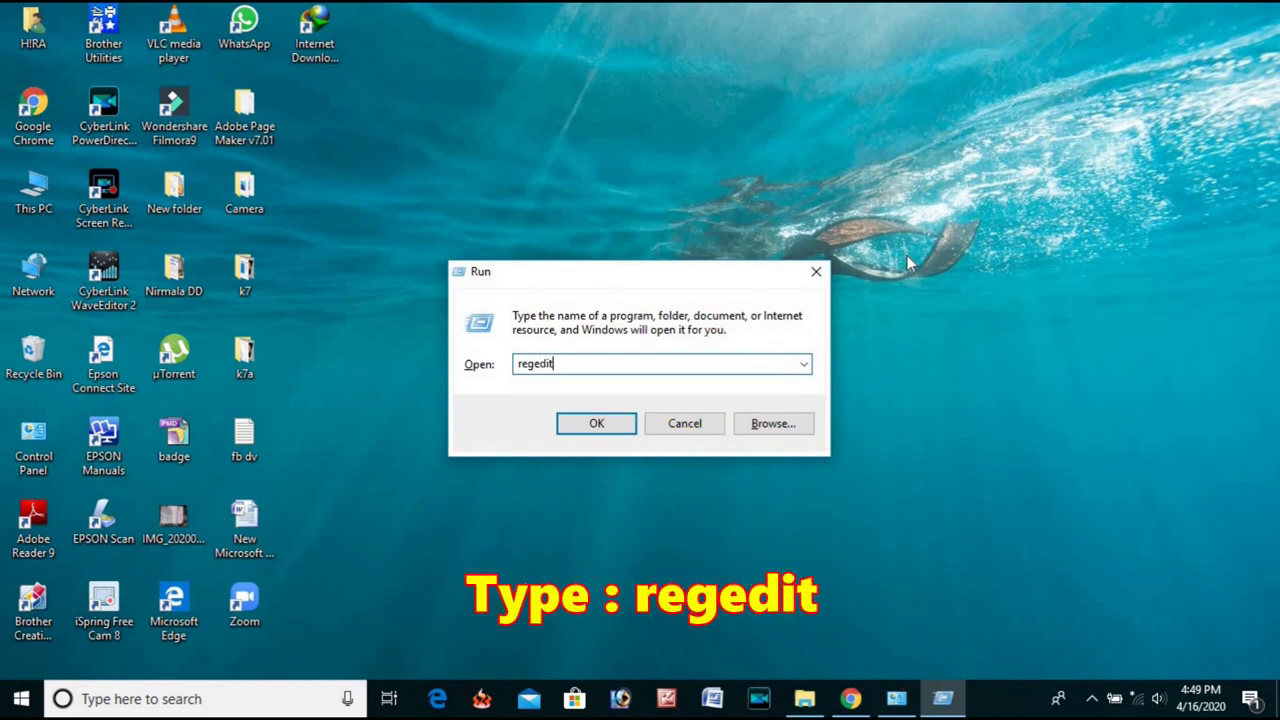
click(596, 423)
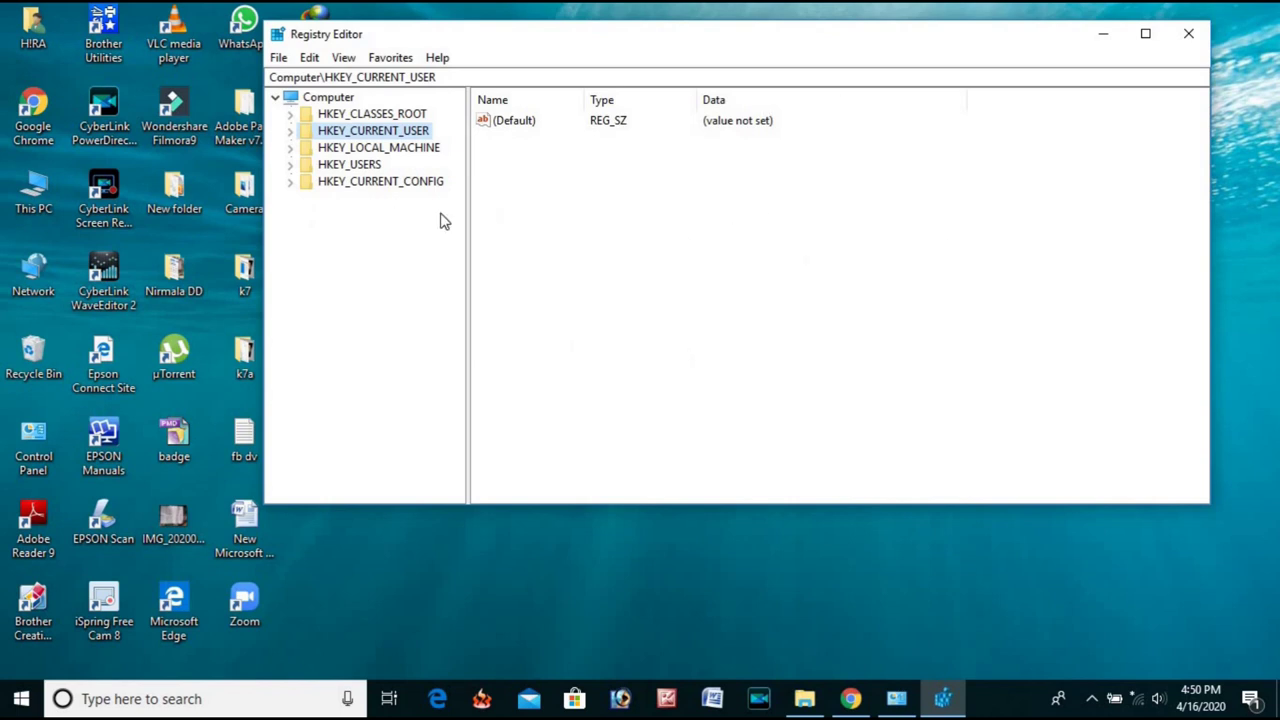
- Open the DownloadManager key under HKEY_CURRENT_USER\Software in the registry
click(291, 131)
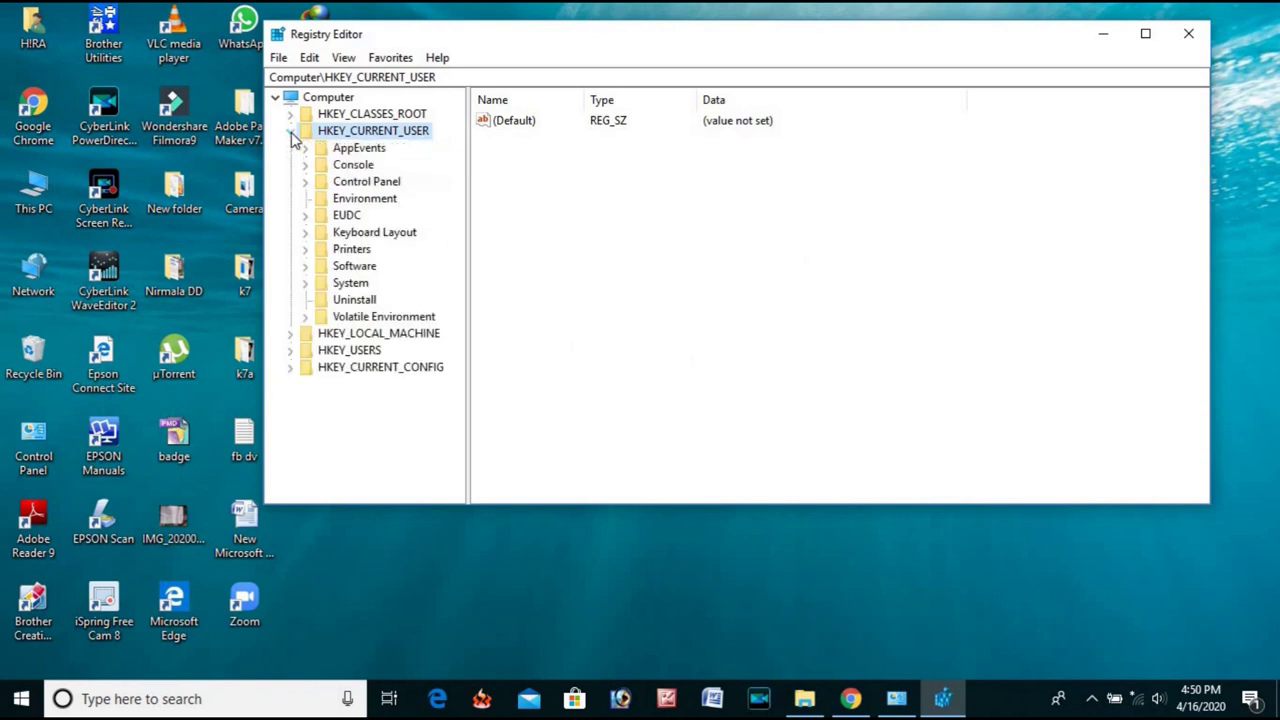
click(305, 266)
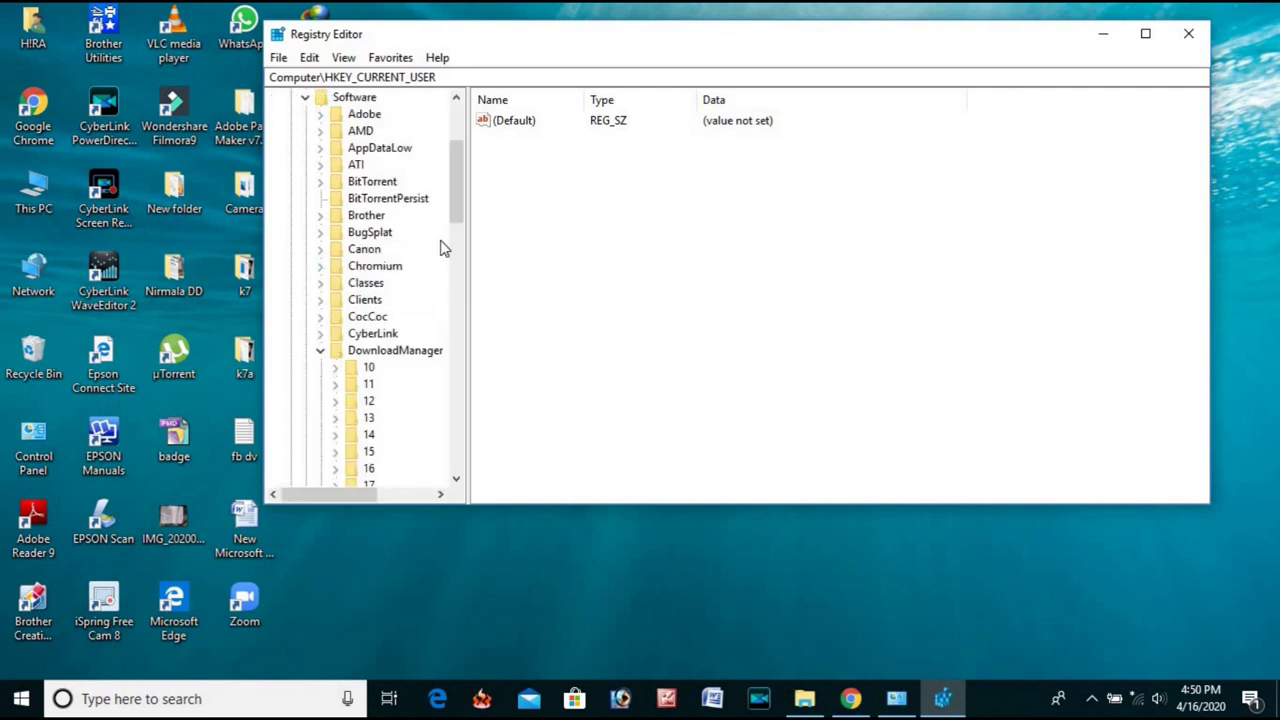
click(368, 354)
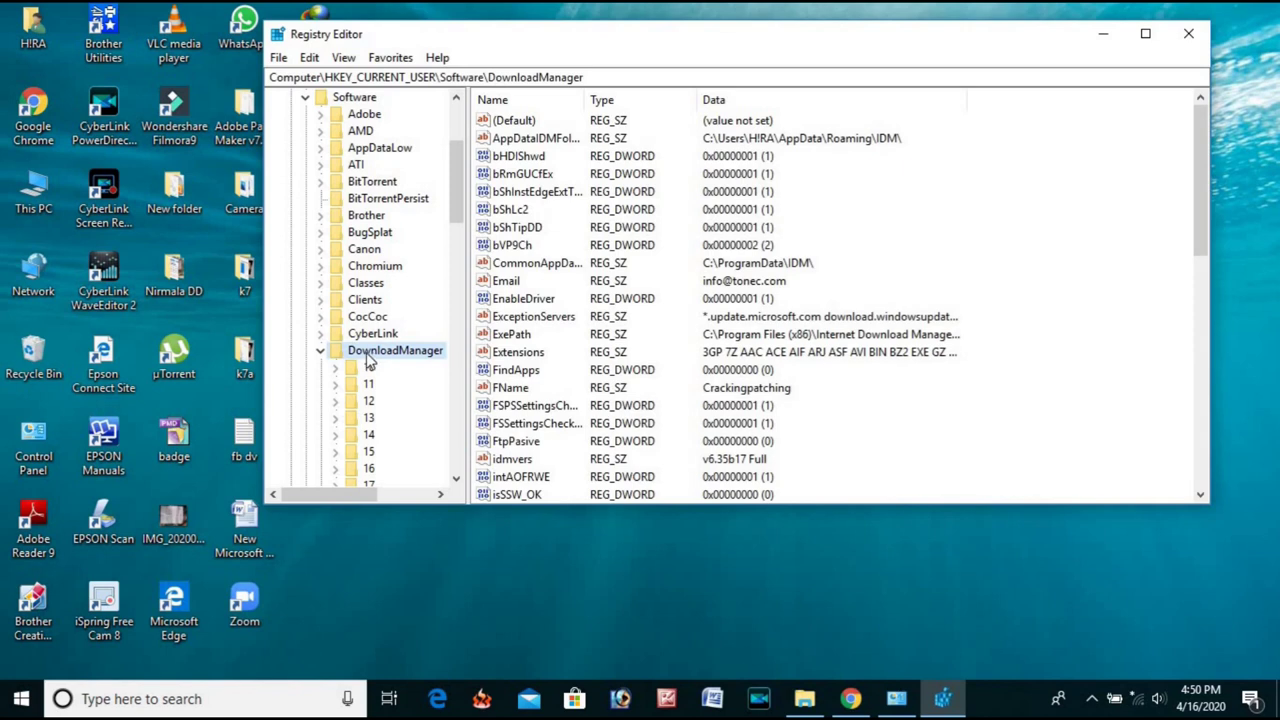
- Edit the LstCheck string in the DownloadManager key, leave its value data empty, and close the Registry Editor
click(520, 299)
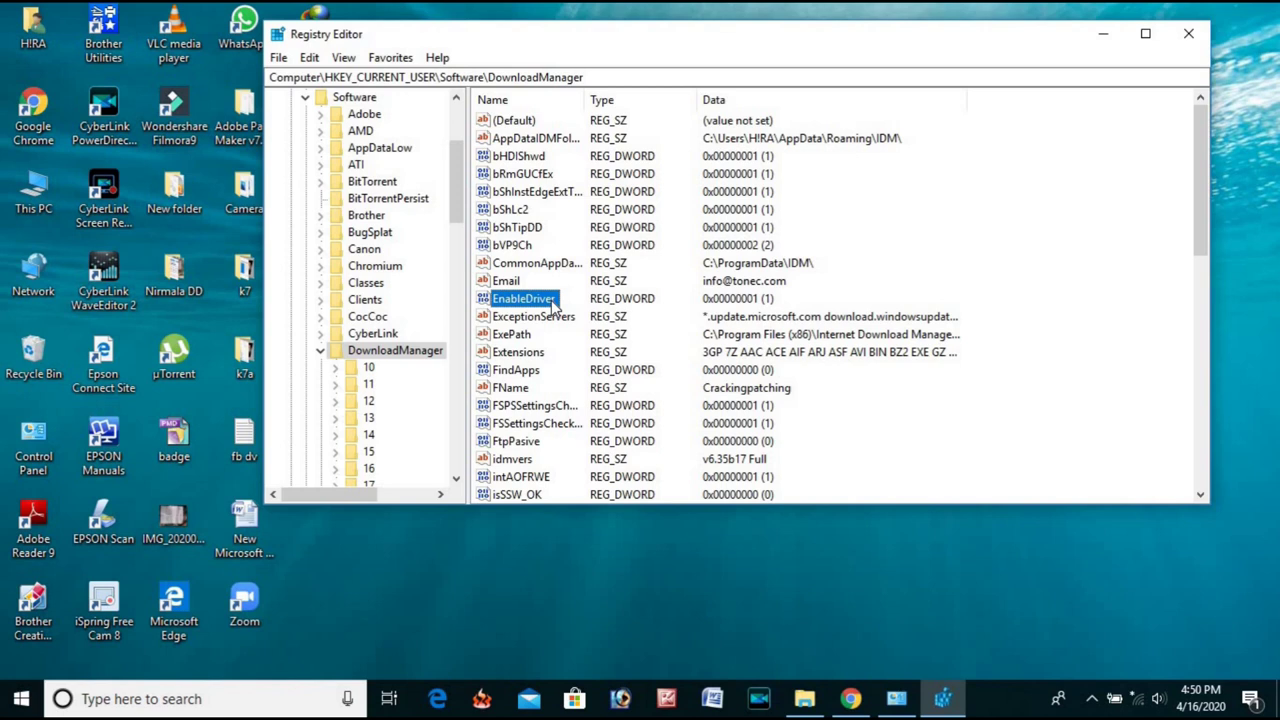
scroll(553, 305, down, 8)
click(515, 228)
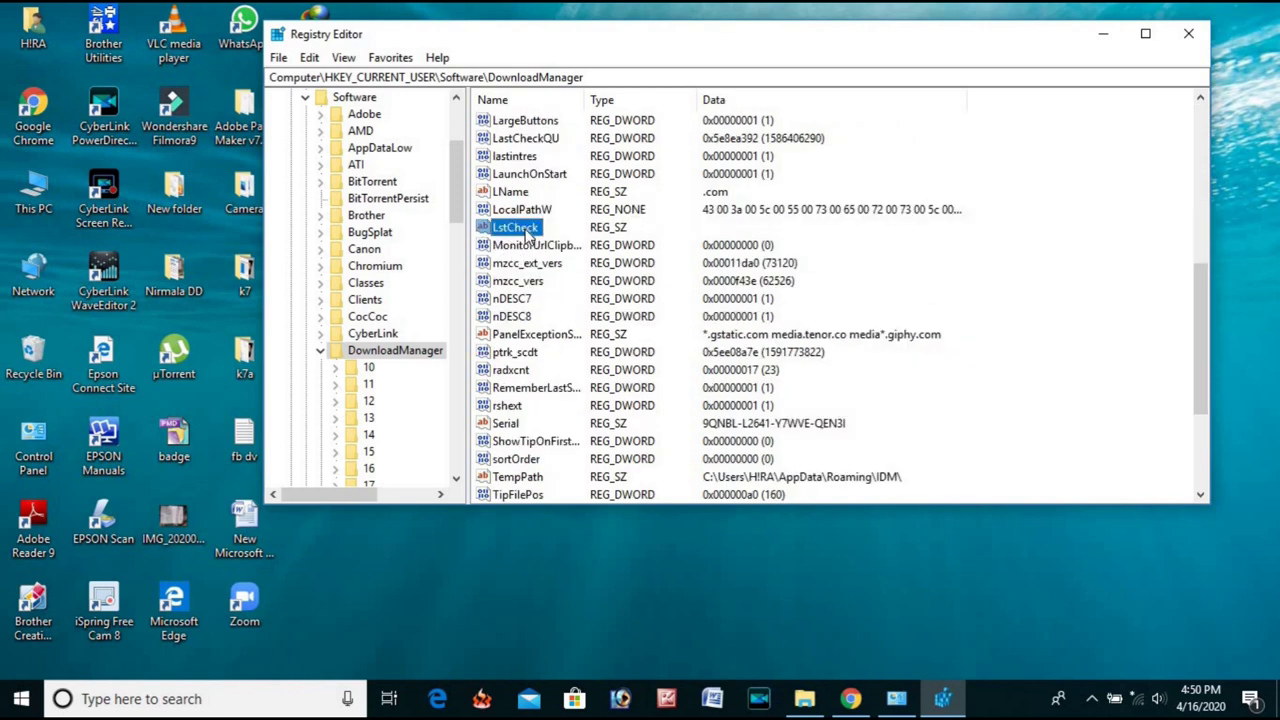
double_click(527, 232)
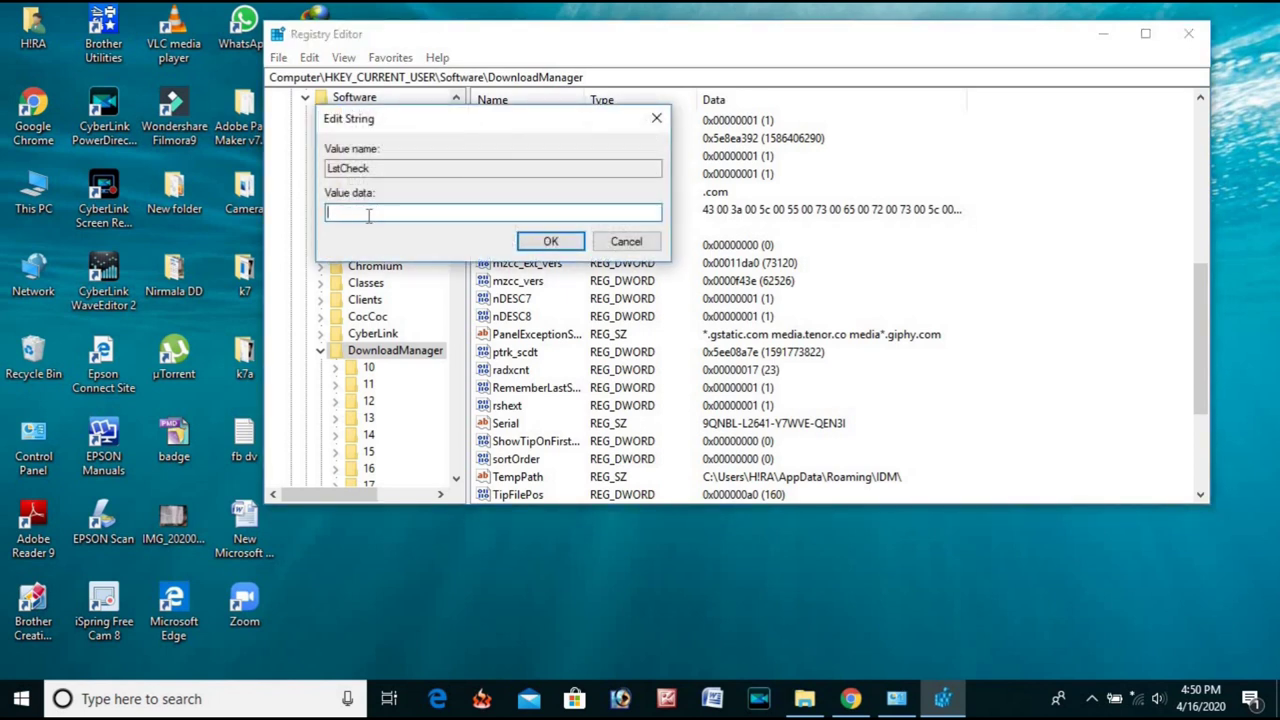
text(23)
key(BackSpace)
key(BackSpace)
click(553, 243)
scroll(630, 250, down, 1)
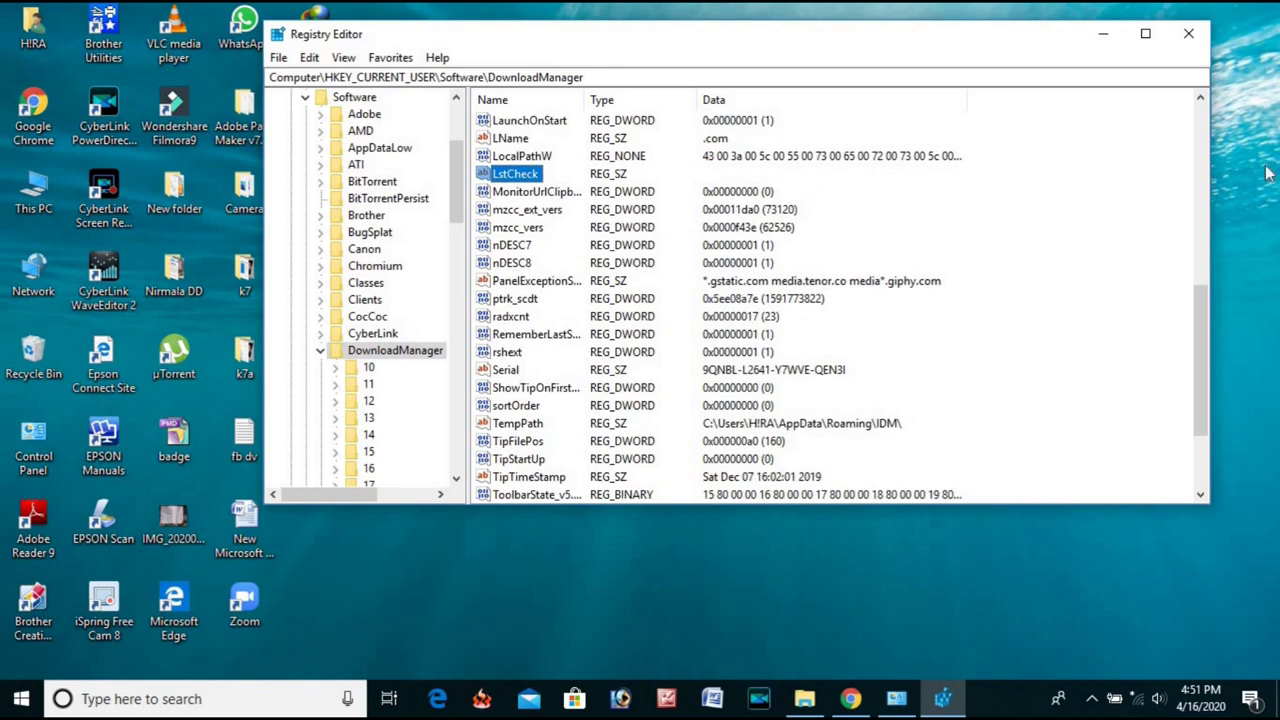
scroll(1190, 160, up, 2)
click(1186, 33)
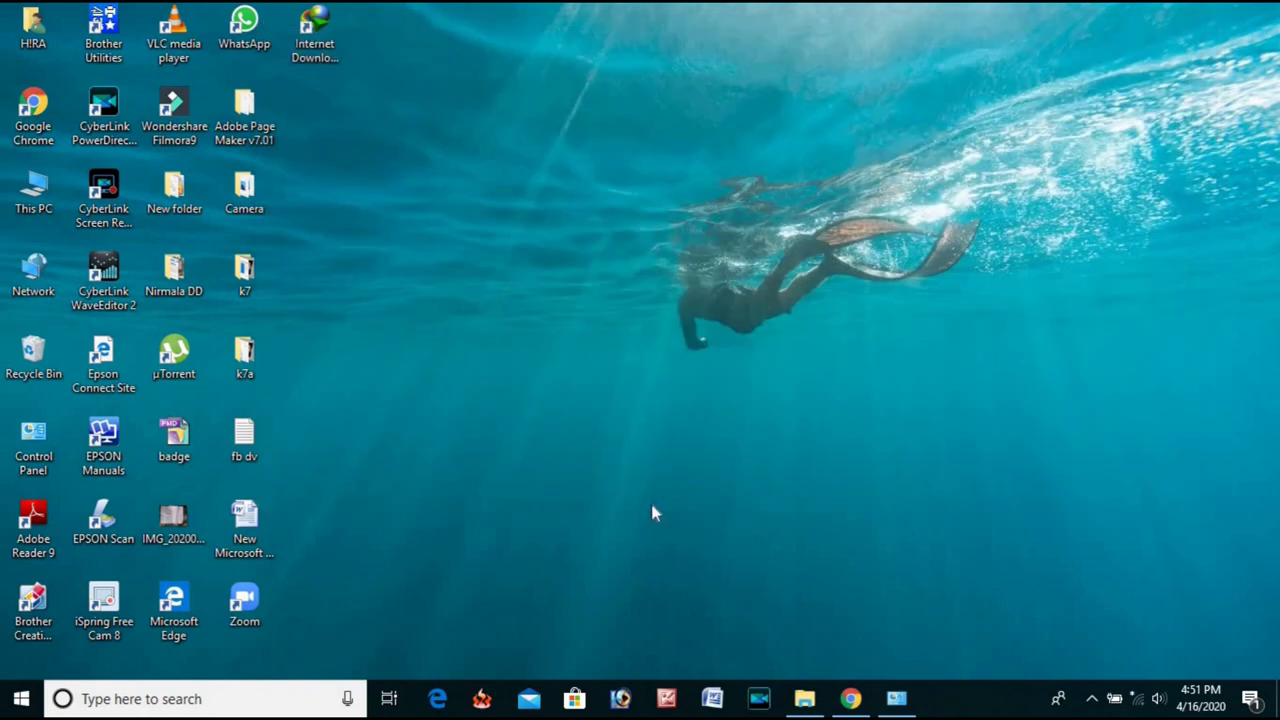
- Switch to the Chrome window with the YouTube video page
click(851, 695)
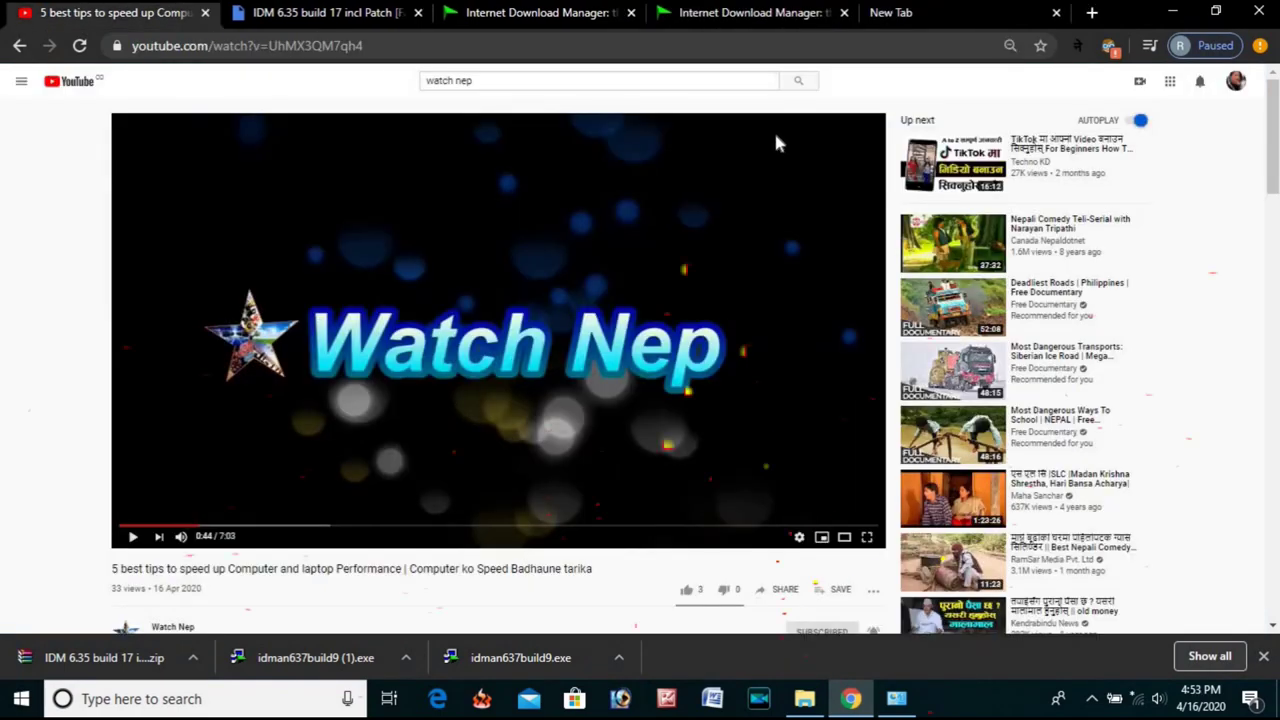